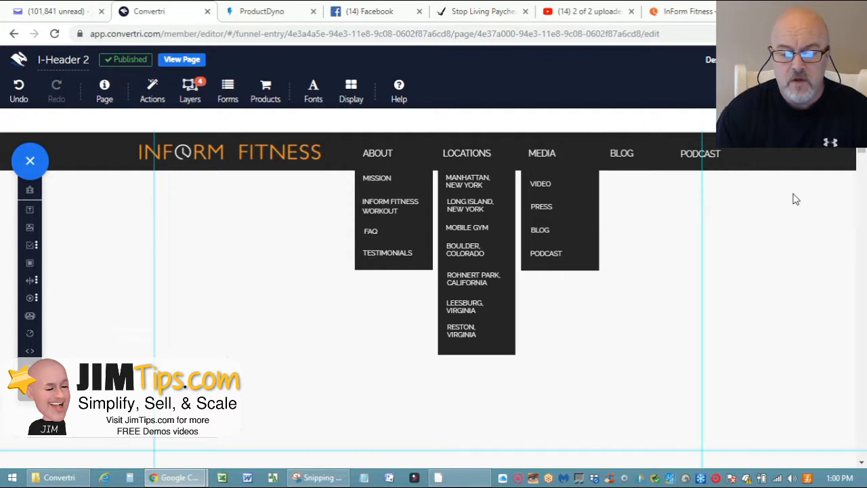
Step: Hide the Sticky Header layer on the desktop canvas
{"action": "left_click", "coordinate": [152, 95]}
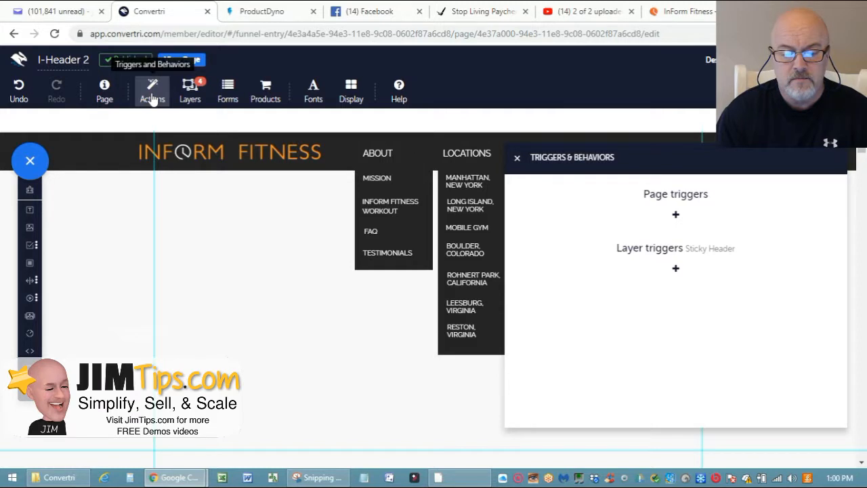
{"action": "left_click", "coordinate": [153, 99]}
{"action": "left_click", "coordinate": [190, 91]}
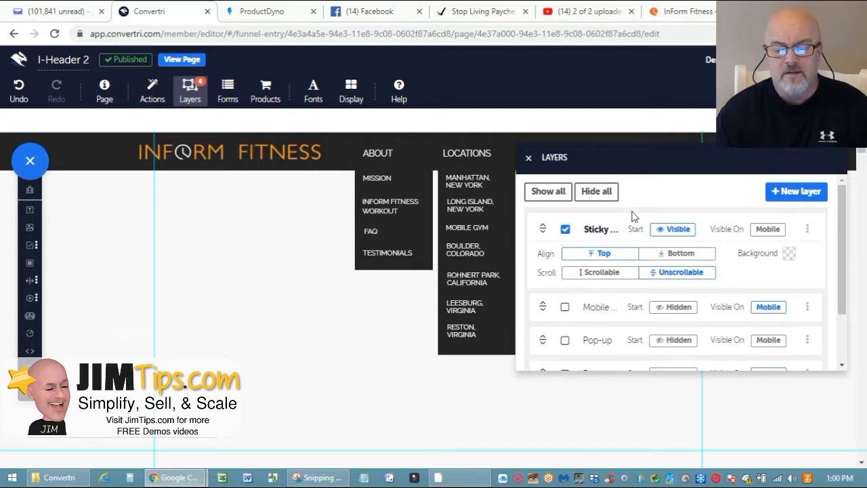
{"action": "left_click_drag", "start_coordinate": [680, 166], "coordinate": [708, 157]}
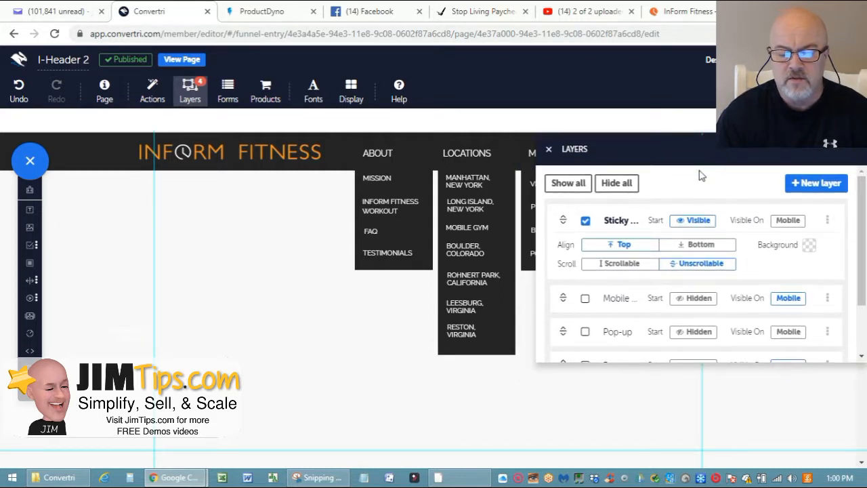
{"action": "left_click", "coordinate": [752, 60]}
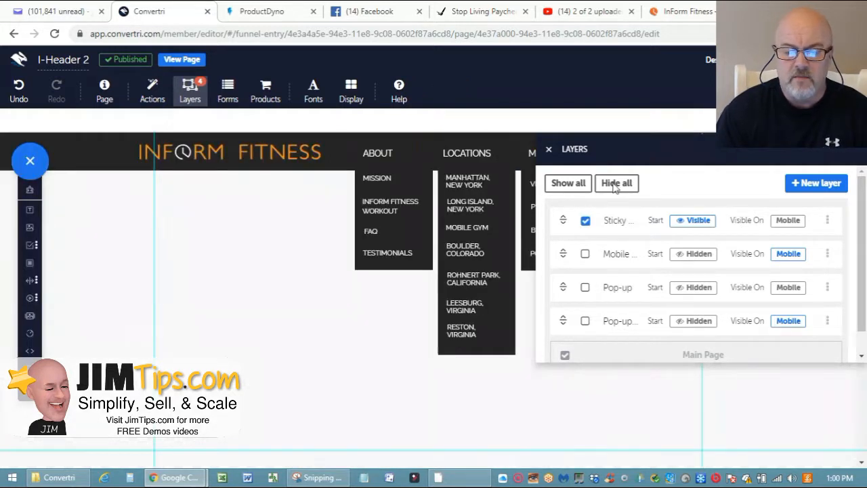
{"action": "left_click", "coordinate": [586, 223]}
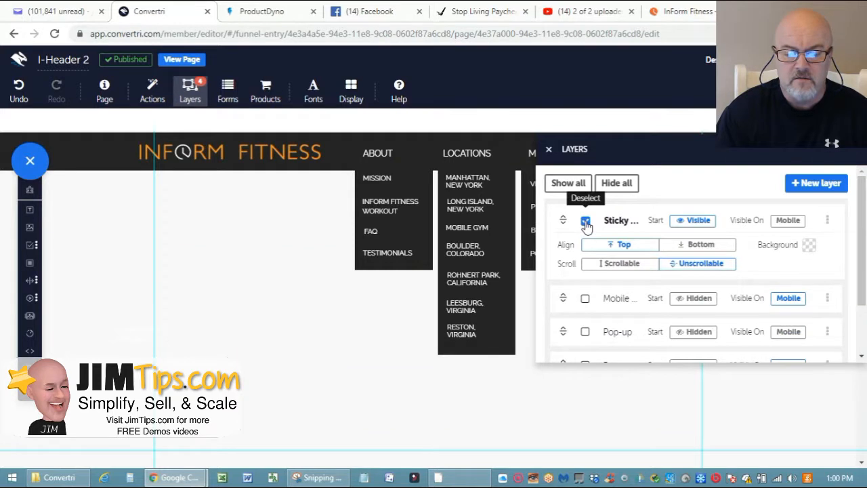
{"action": "left_click", "coordinate": [586, 223]}
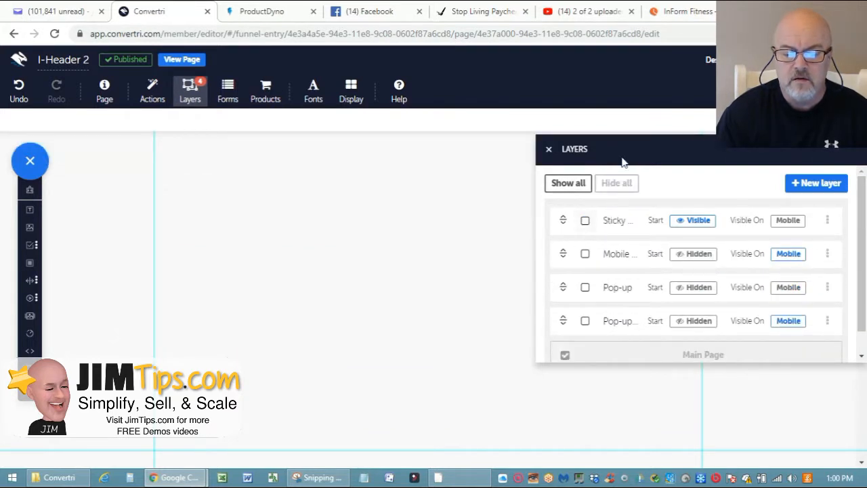
Step: Switch to the mobile view and select the hamburger menu icon on the page
{"action": "left_click", "coordinate": [754, 60]}
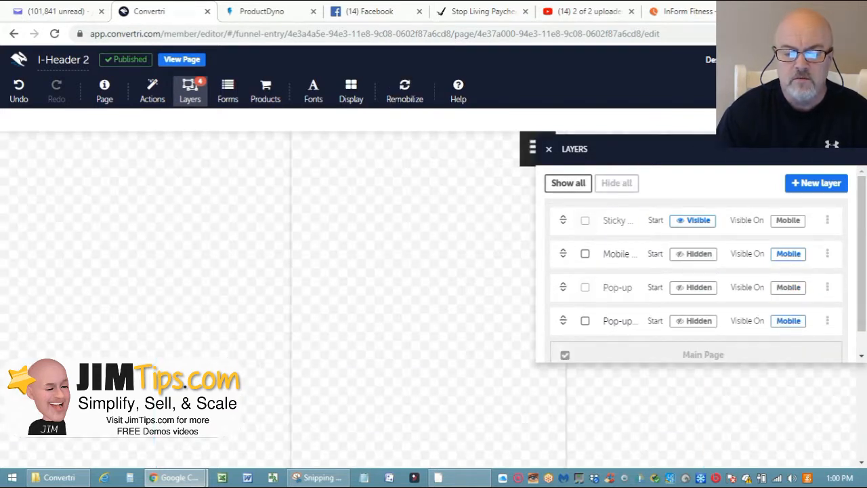
{"action": "left_click_drag", "start_coordinate": [588, 154], "coordinate": [633, 196]}
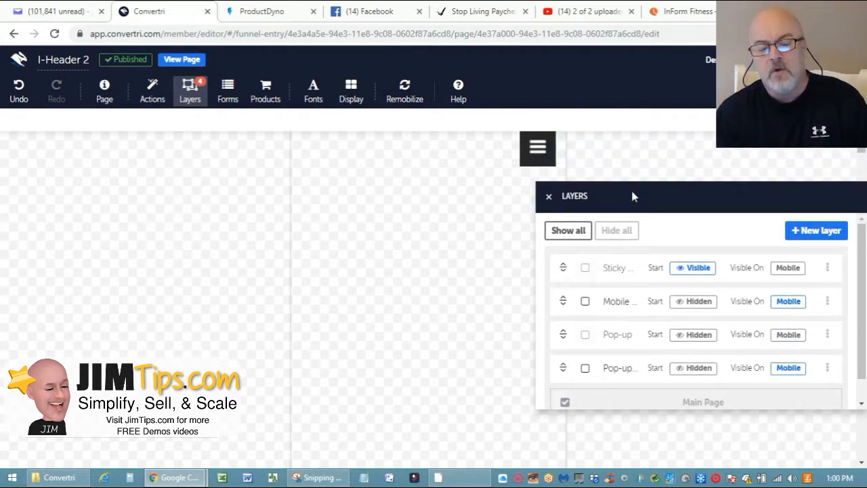
{"action": "left_click", "coordinate": [549, 155]}
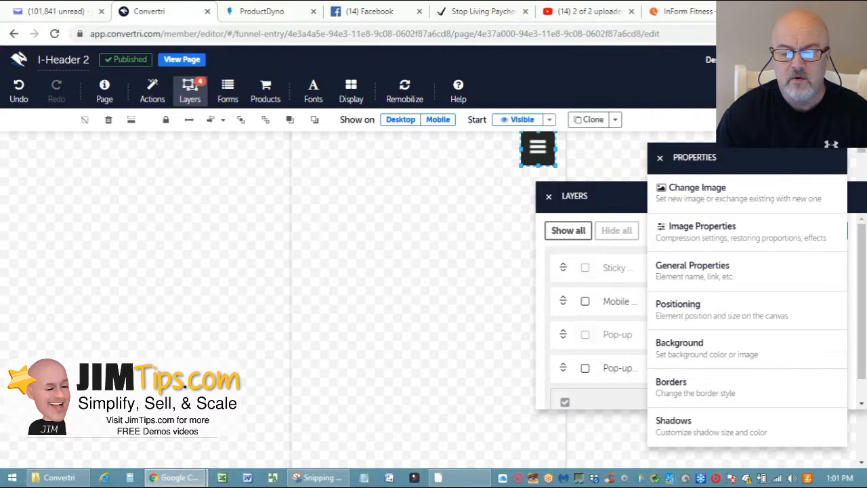
Step: Return to the desktop view and close the image properties and the layers list
{"action": "left_click", "coordinate": [753, 60]}
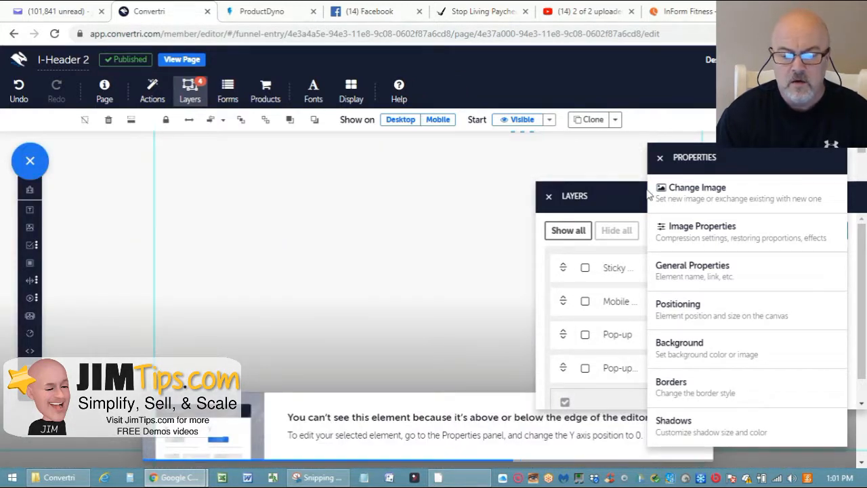
{"action": "left_click", "coordinate": [660, 159]}
{"action": "left_click", "coordinate": [551, 197]}
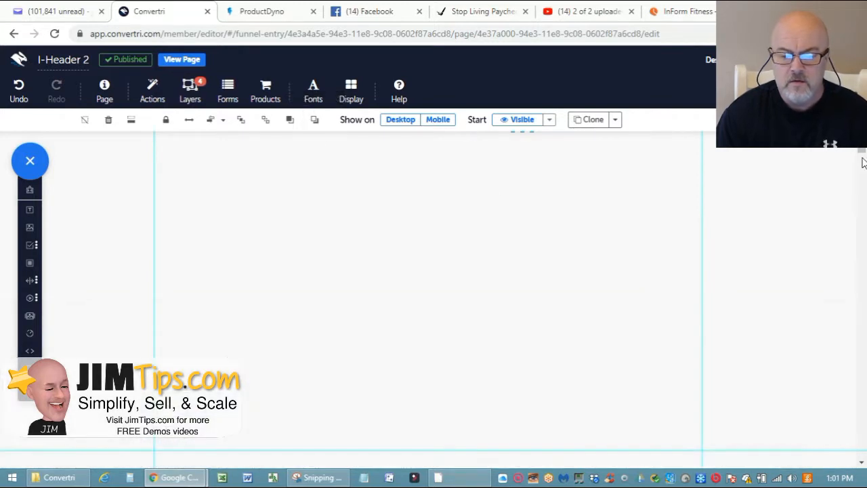
Step: Turn on element outlines for the editor and look over the desktop page
{"action": "left_click", "coordinate": [352, 98]}
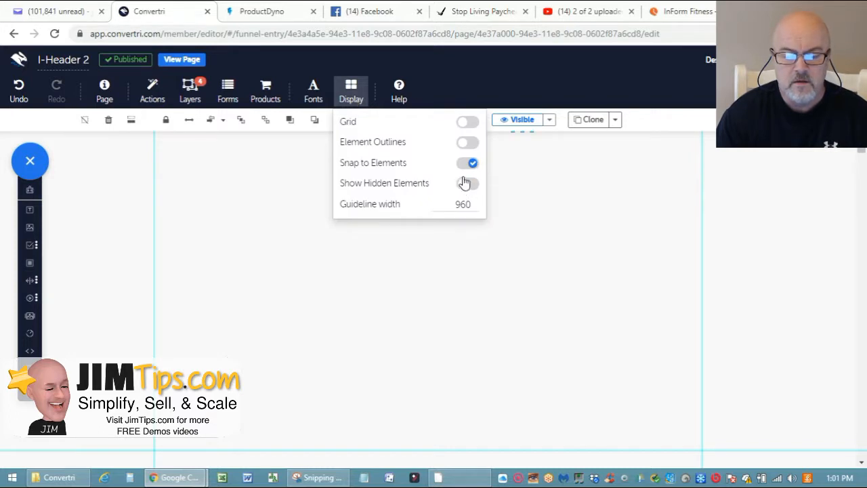
{"action": "left_click", "coordinate": [461, 144]}
{"action": "left_click", "coordinate": [357, 88]}
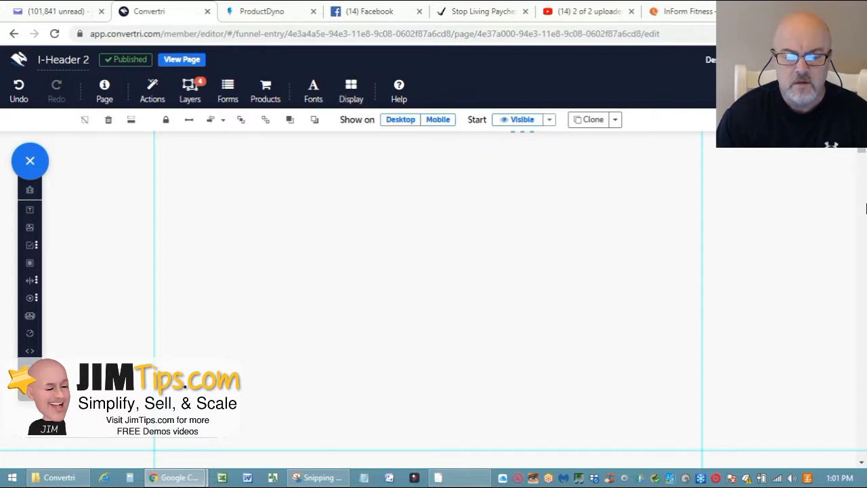
{"action": "scroll", "coordinate": [866, 223], "scroll_direction": "down", "scroll_amount": 5}
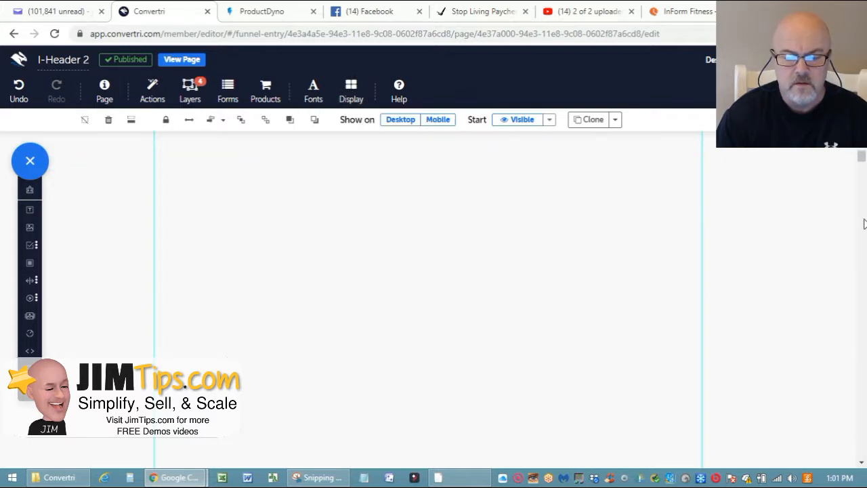
{"action": "mouse_move", "coordinate": [861, 162]}
{"action": "left_mouse_down"}
{"action": "mouse_move", "coordinate": [863, 377]}
{"action": "mouse_move", "coordinate": [865, 153]}
{"action": "left_mouse_up"}
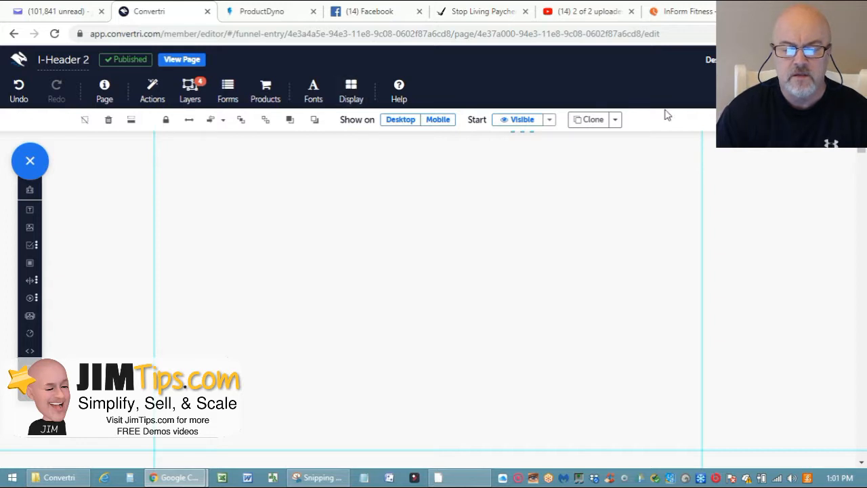
Step: Try changing the existing menu icon's desktop visibility from the mobile and desktop views, and dismiss the off-screen element notice
{"action": "left_click", "coordinate": [750, 59]}
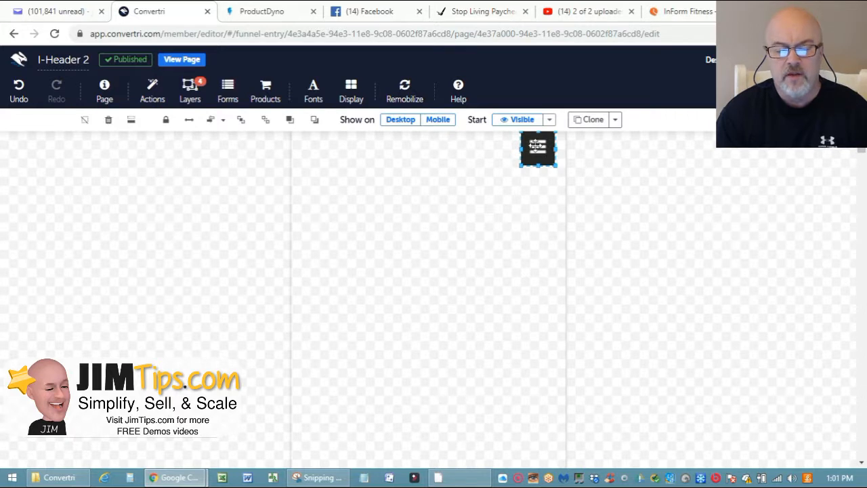
{"action": "left_click", "coordinate": [400, 126]}
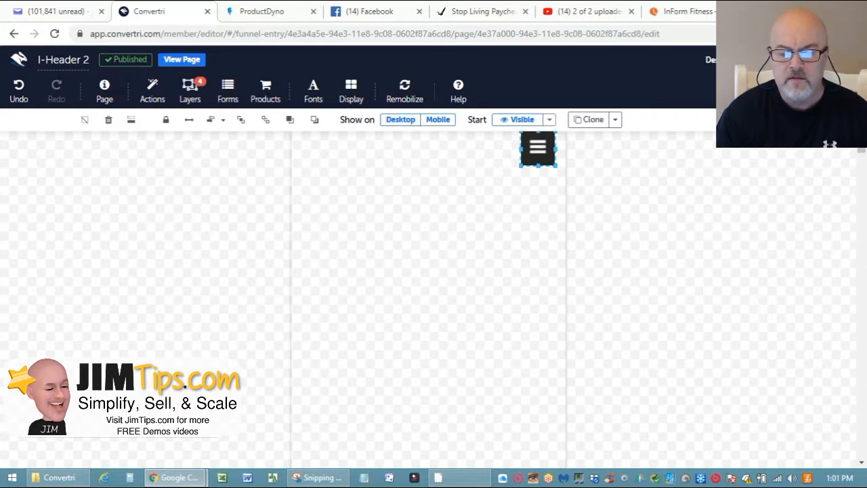
{"action": "left_click", "coordinate": [750, 60]}
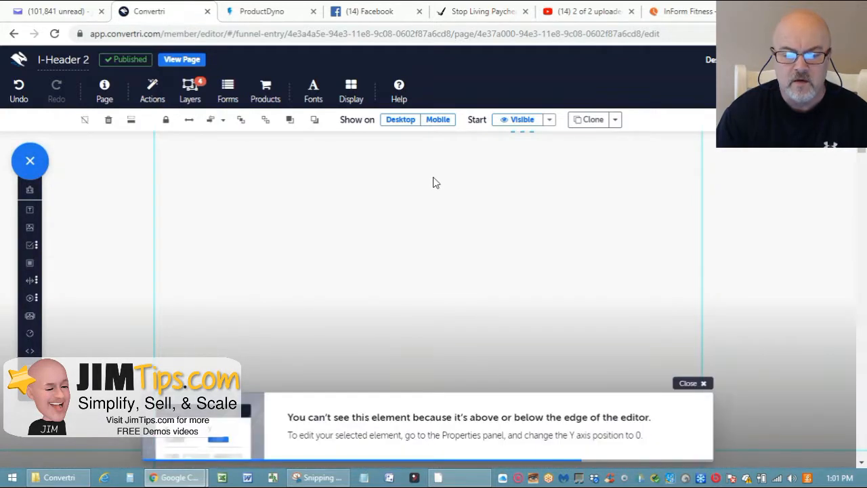
{"action": "left_click", "coordinate": [398, 120]}
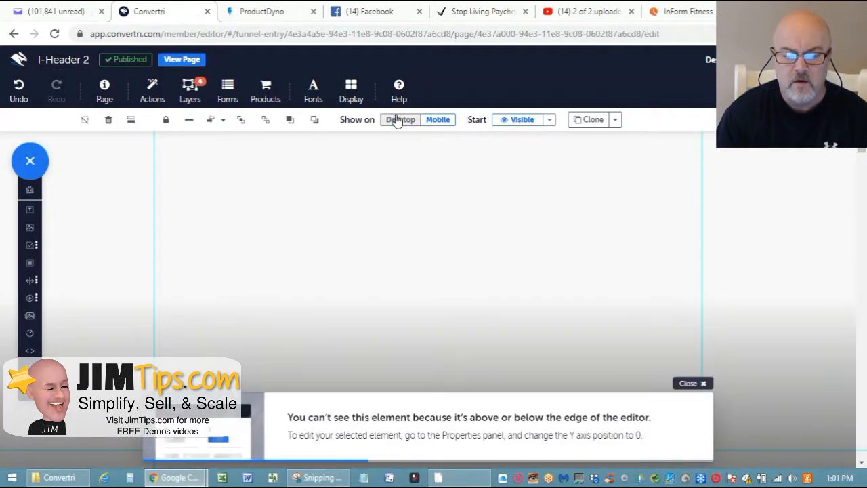
{"action": "left_click", "coordinate": [688, 384]}
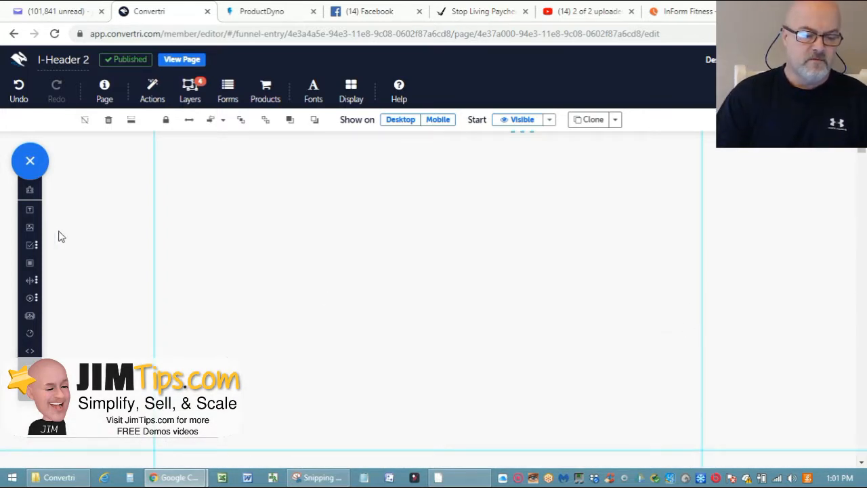
Step: Insert the MobileMenu.JPG image from the media gallery's home folder onto the desktop page
{"action": "left_click", "coordinate": [28, 227]}
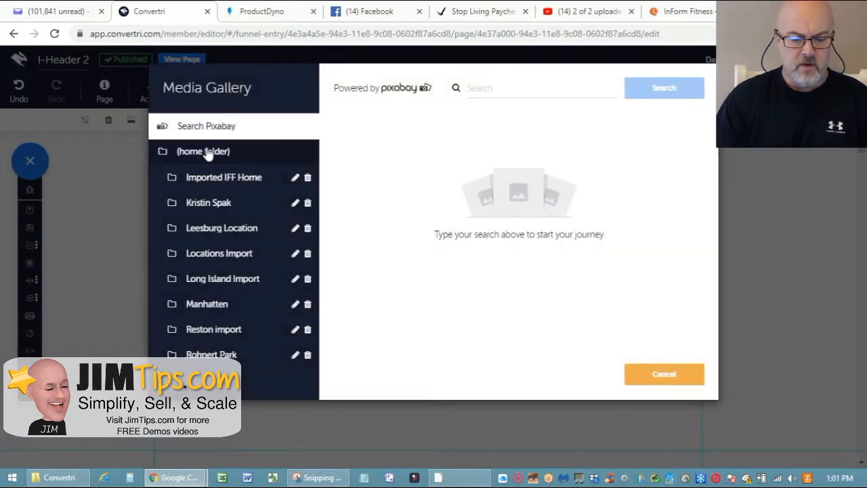
{"action": "left_click", "coordinate": [208, 154]}
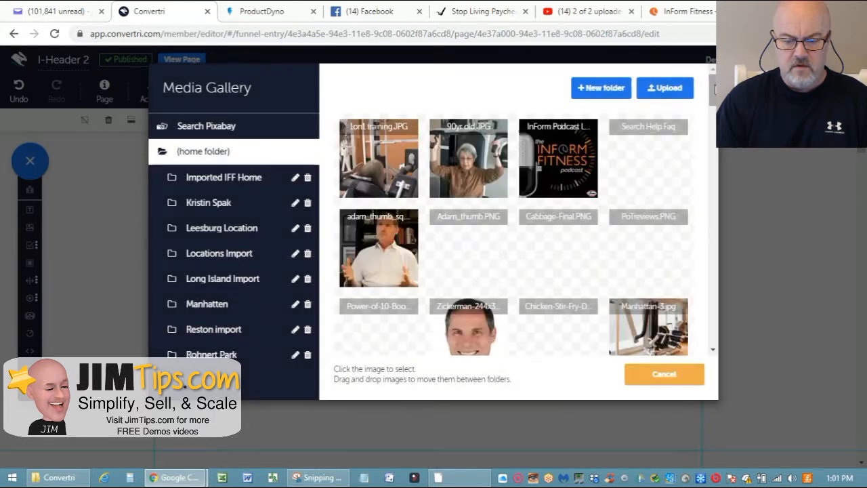
{"action": "left_click_drag", "start_coordinate": [713, 88], "coordinate": [713, 325]}
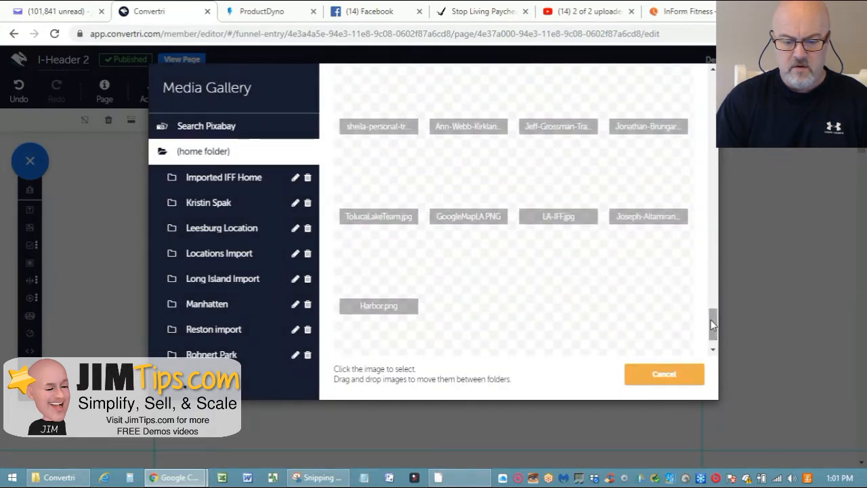
{"action": "left_click_drag", "start_coordinate": [711, 319], "coordinate": [708, 218]}
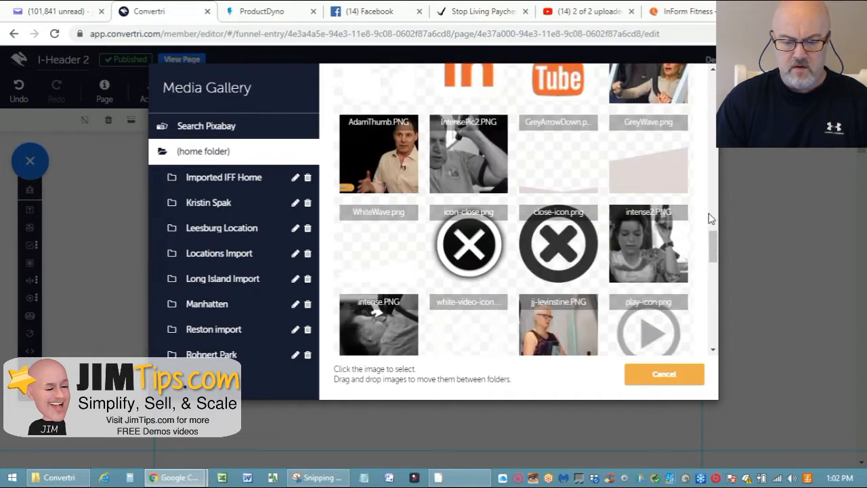
{"action": "left_click_drag", "start_coordinate": [713, 240], "coordinate": [709, 185]}
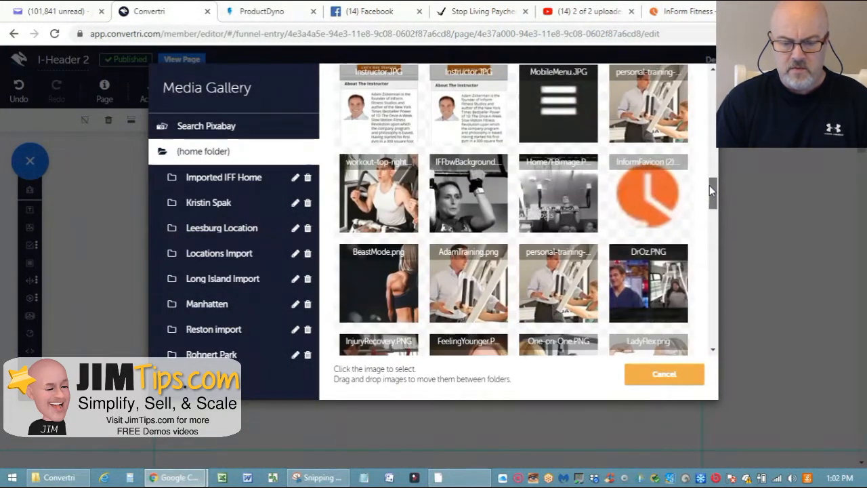
{"action": "left_click", "coordinate": [554, 93]}
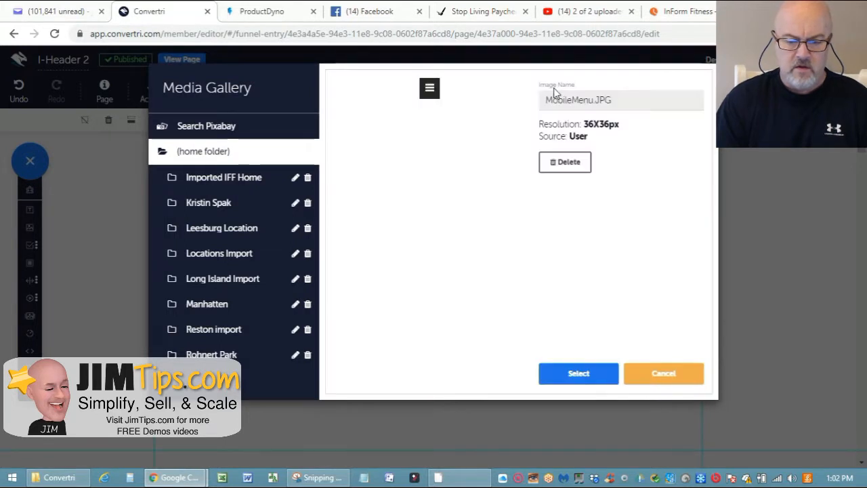
{"action": "left_click", "coordinate": [579, 373]}
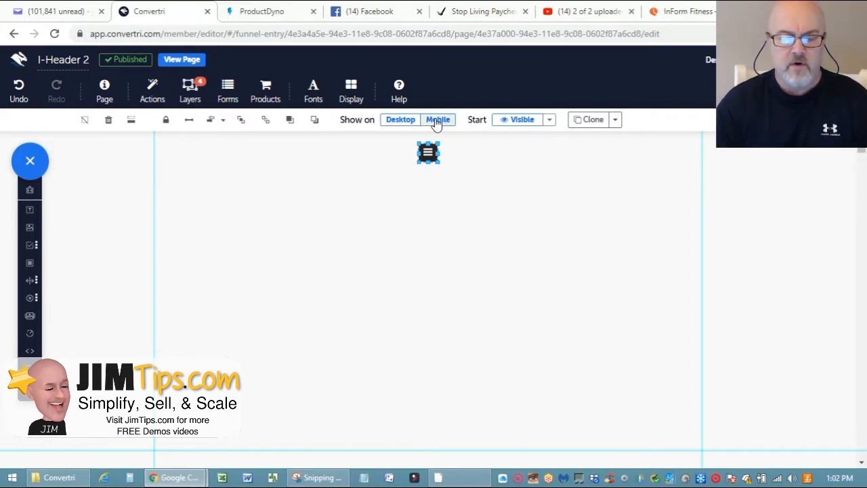
Step: Set the new menu image to show only on mobile, and delete it from the mobile view
{"action": "left_click", "coordinate": [400, 122]}
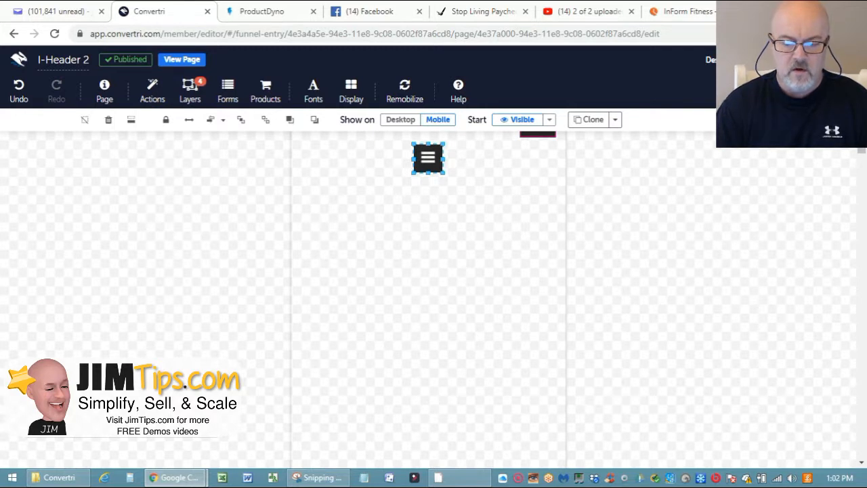
{"action": "scroll", "coordinate": [428, 298], "scroll_direction": "up", "scroll_amount": 1}
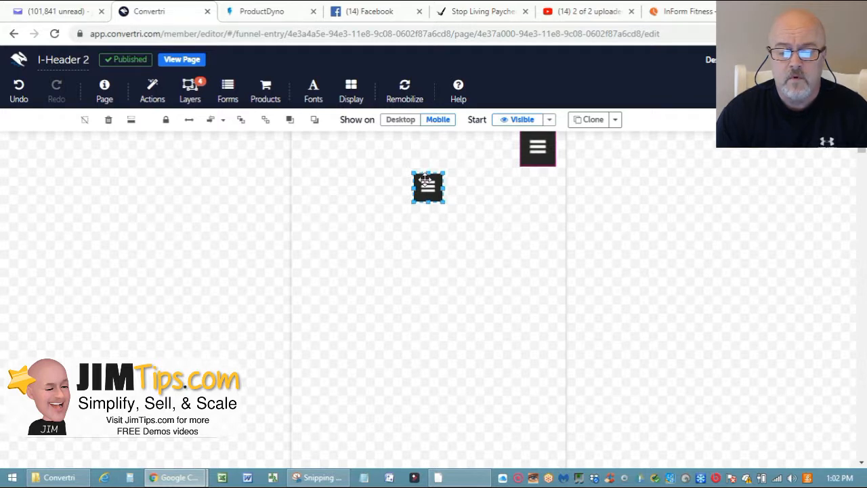
{"action": "key", "text": "Delete"}
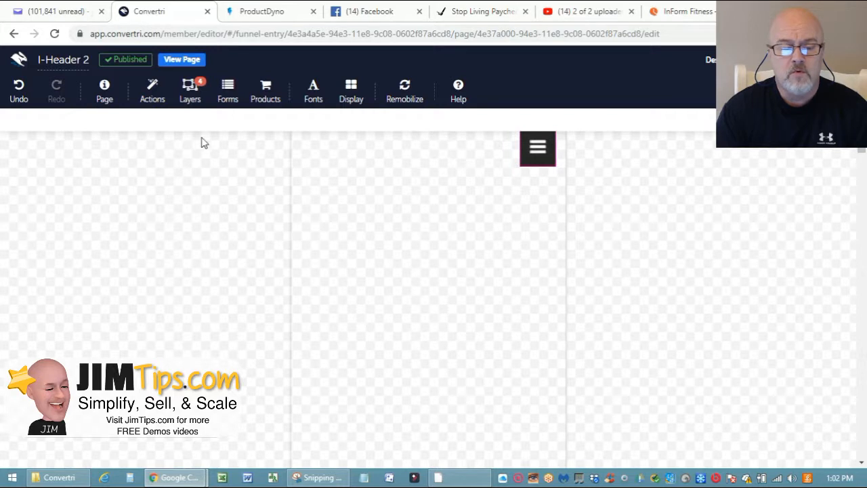
Step: Show the mobile menu layer to examine its link buttons, and hide the layer again
{"action": "left_click", "coordinate": [197, 93]}
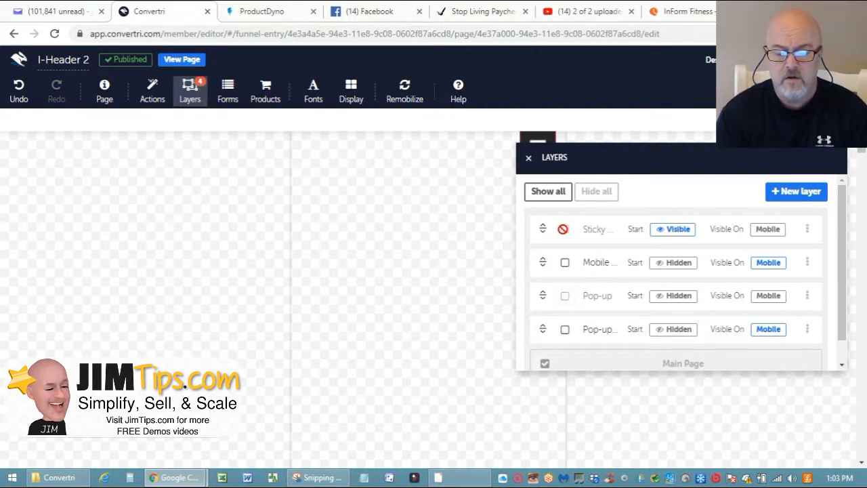
{"action": "left_click", "coordinate": [565, 264]}
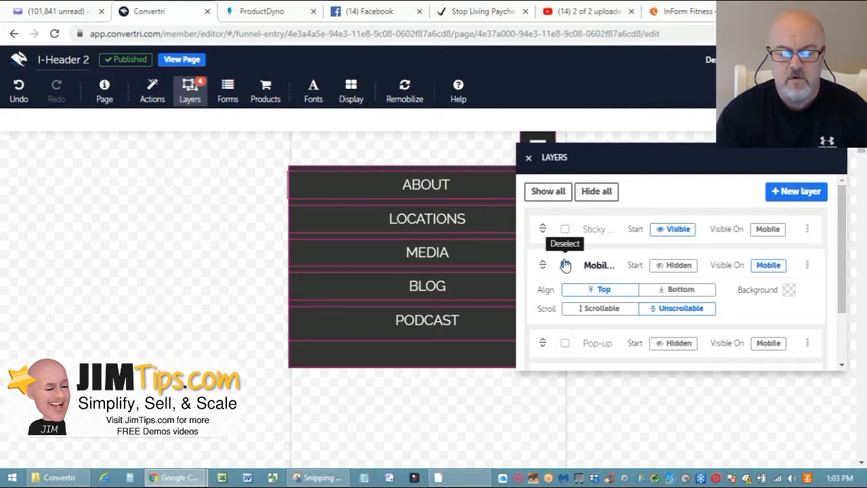
{"action": "left_click", "coordinate": [529, 158]}
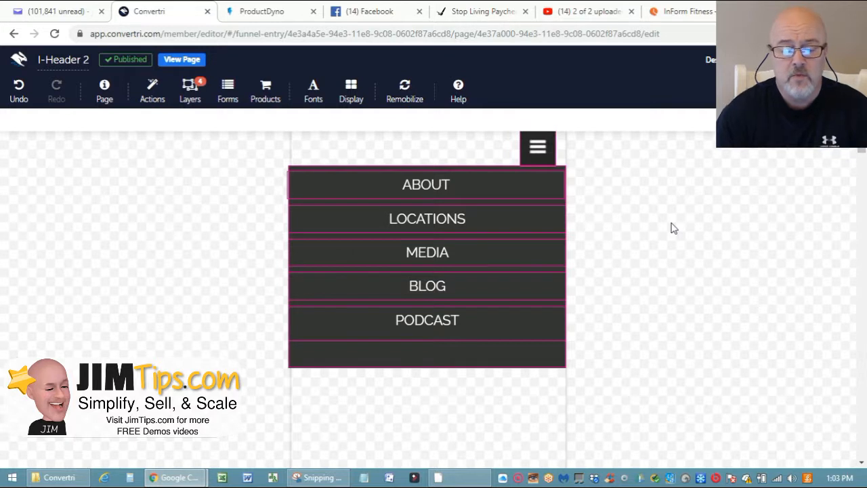
{"action": "left_click", "coordinate": [190, 99]}
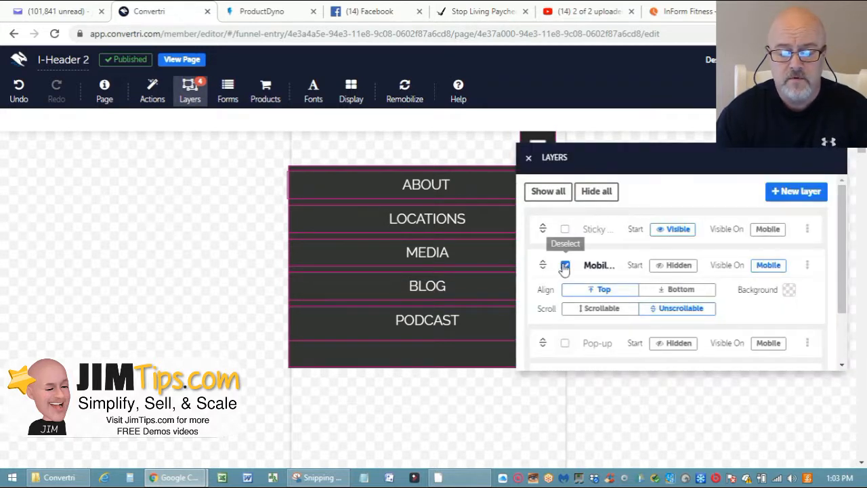
{"action": "left_click", "coordinate": [564, 266]}
{"action": "left_click", "coordinate": [528, 157]}
Step: Move the InForm Fitness site into its own browser window, narrow it to mobile width, and reposition it over the main window
{"action": "left_click", "coordinate": [679, 12]}
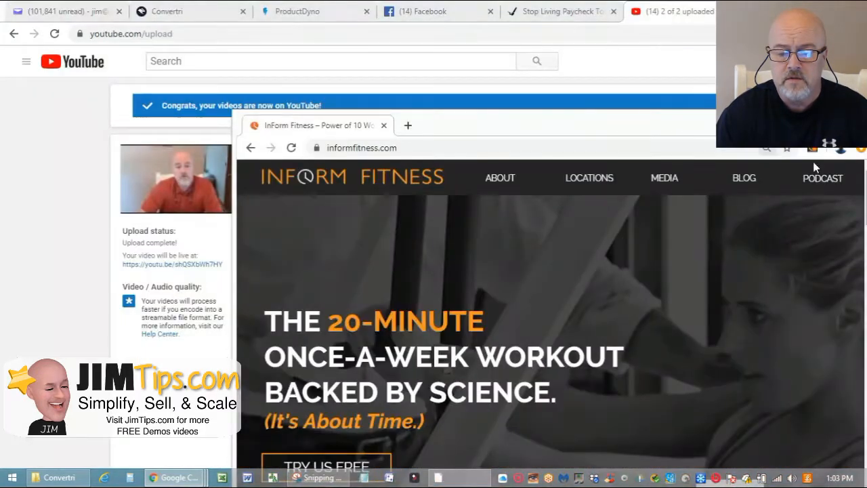
{"action": "left_click_drag", "start_coordinate": [681, 121], "coordinate": [552, 39]}
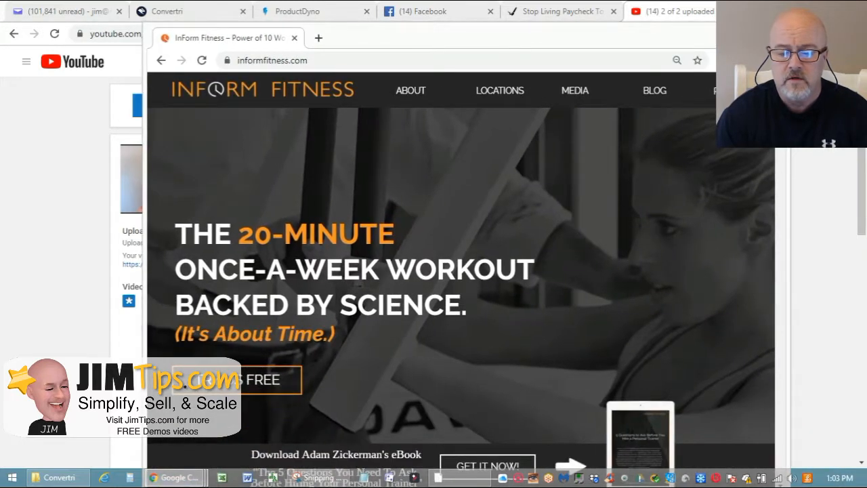
{"action": "left_click_drag", "start_coordinate": [776, 135], "coordinate": [466, 162]}
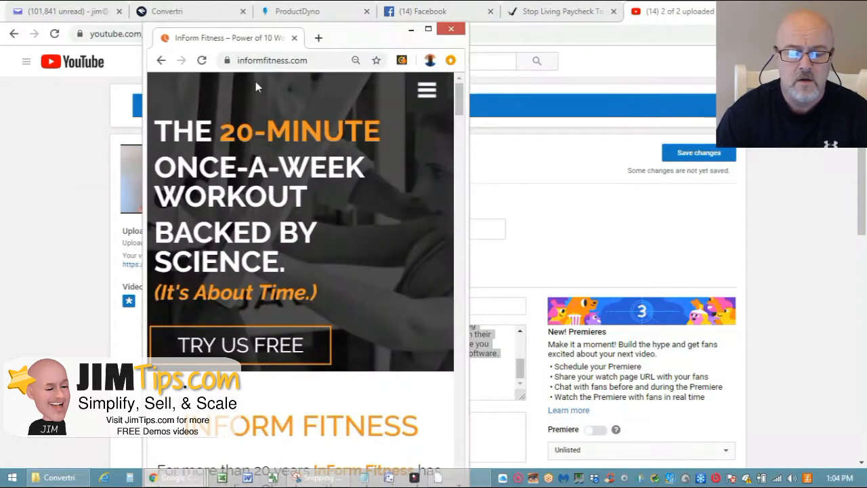
{"action": "left_click_drag", "start_coordinate": [269, 48], "coordinate": [393, 41]}
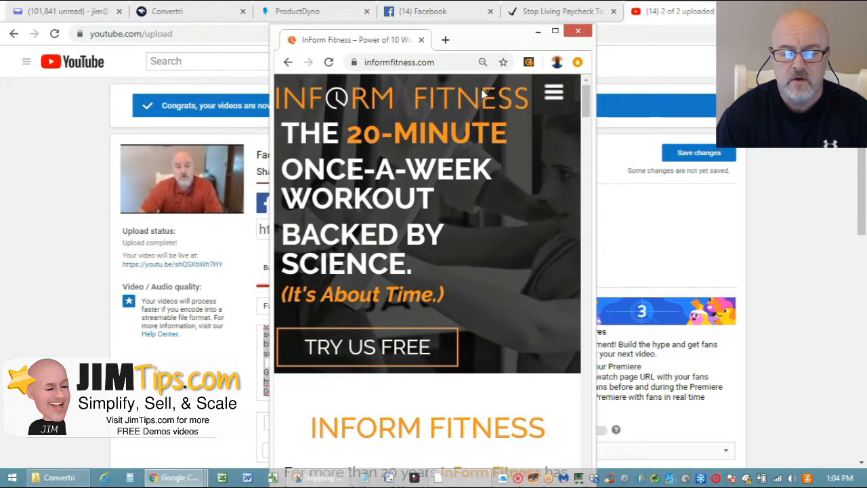
{"action": "left_click", "coordinate": [597, 165]}
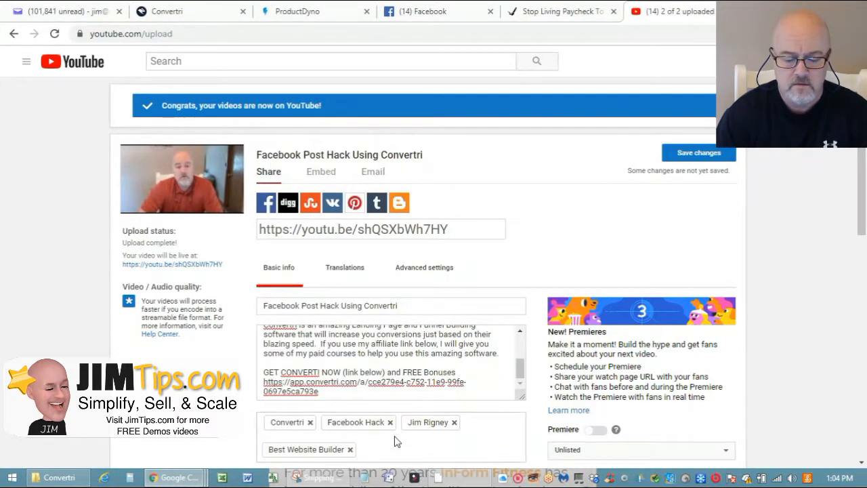
{"action": "mouse_move", "coordinate": [175, 477]}
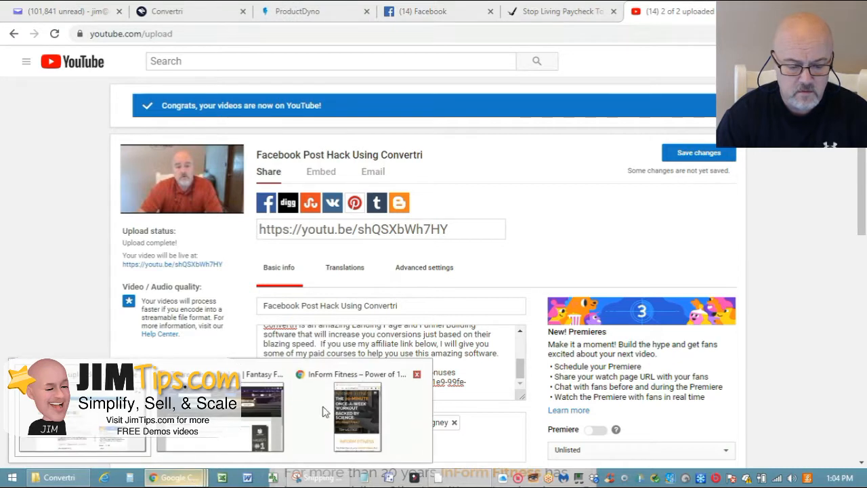
{"action": "left_click", "coordinate": [342, 407]}
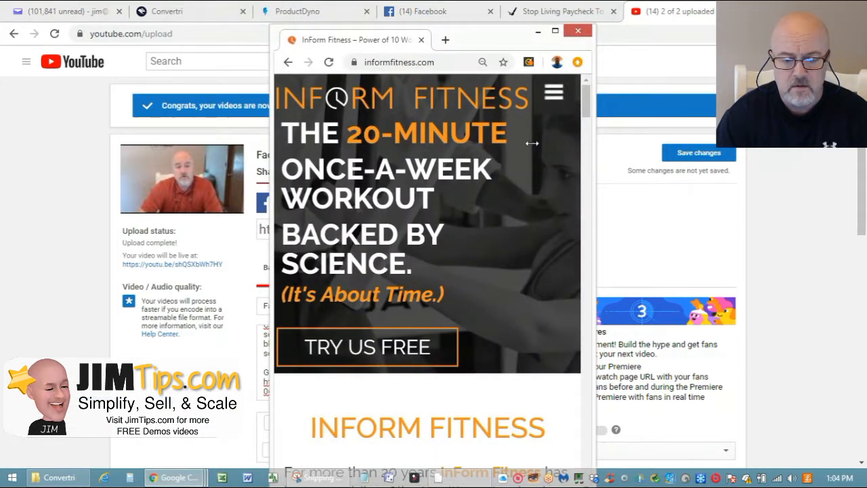
{"action": "left_click_drag", "start_coordinate": [484, 39], "coordinate": [482, 60]}
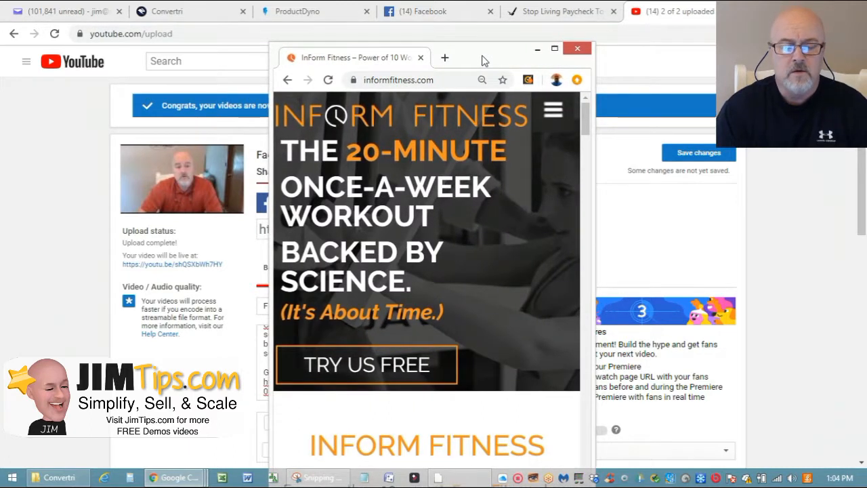
Step: Open the live site's mobile menu, follow the ABOUT link, and return to the previous page
{"action": "left_click", "coordinate": [552, 114]}
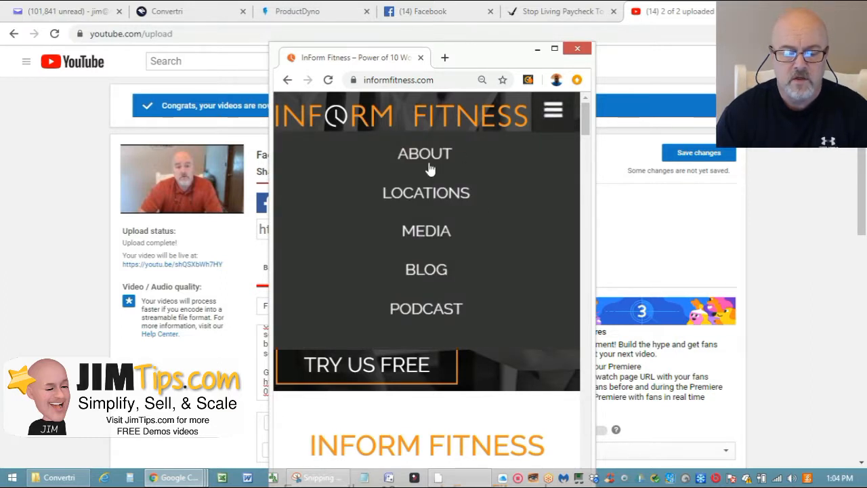
{"action": "mouse_move", "coordinate": [584, 116]}
{"action": "left_mouse_down"}
{"action": "mouse_move", "coordinate": [583, 199]}
{"action": "mouse_move", "coordinate": [583, 107]}
{"action": "left_mouse_up"}
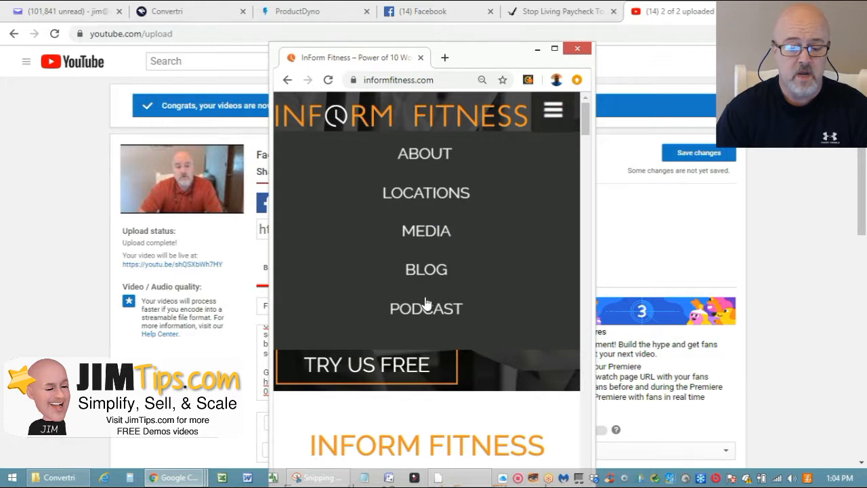
{"action": "left_click", "coordinate": [449, 156]}
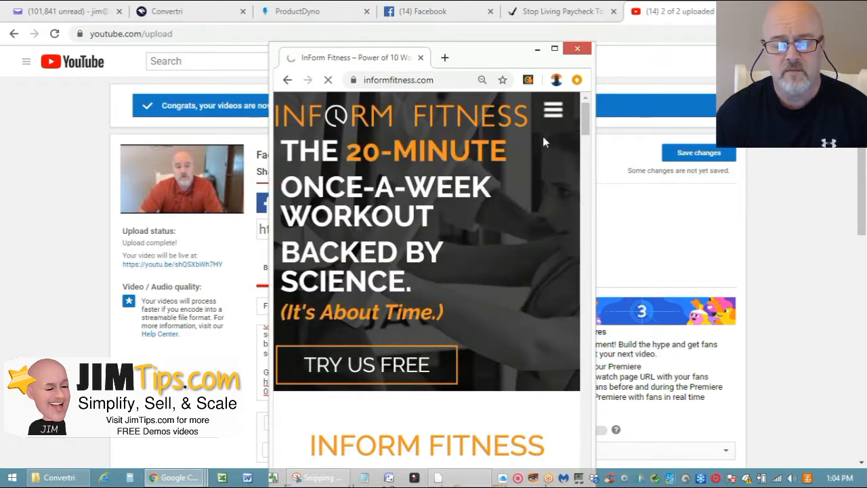
{"action": "left_click", "coordinate": [287, 80]}
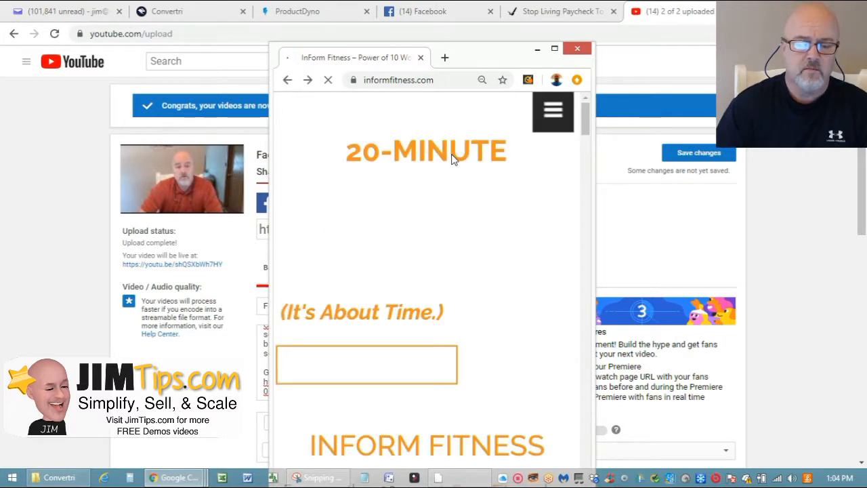
Step: Test the live site's hamburger icon by opening, closing and reopening the mobile menu
{"action": "left_click", "coordinate": [553, 109]}
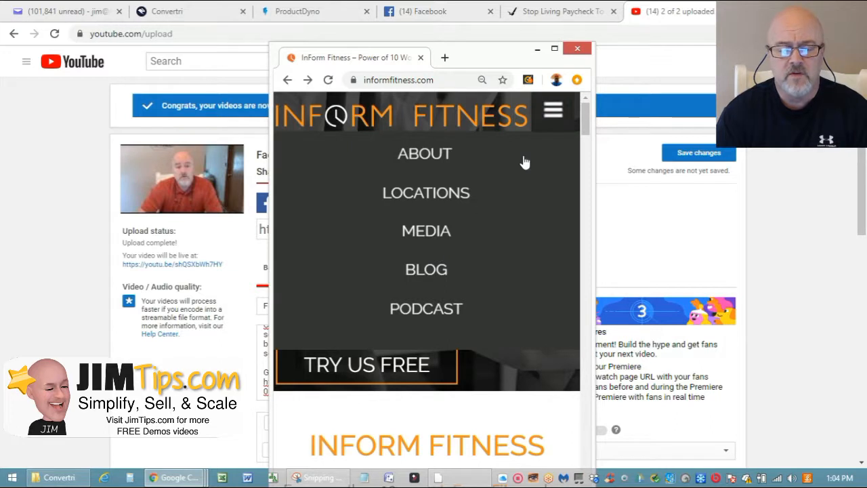
{"action": "left_click", "coordinate": [554, 112]}
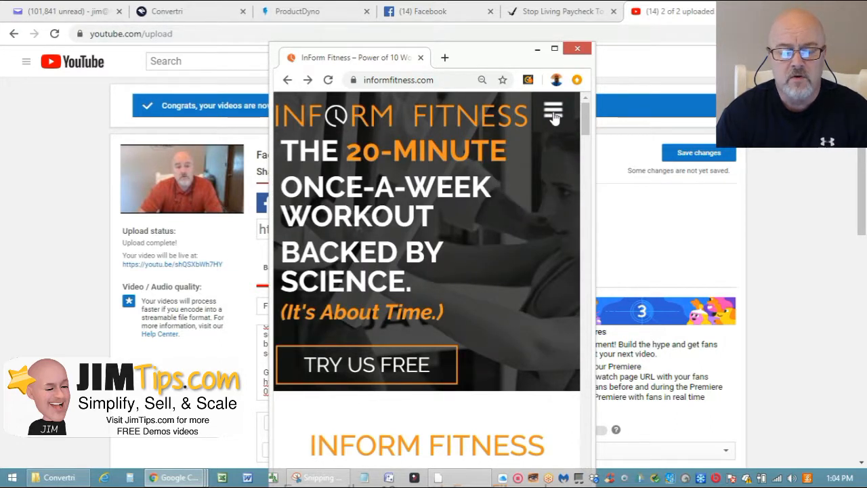
{"action": "left_click", "coordinate": [554, 115]}
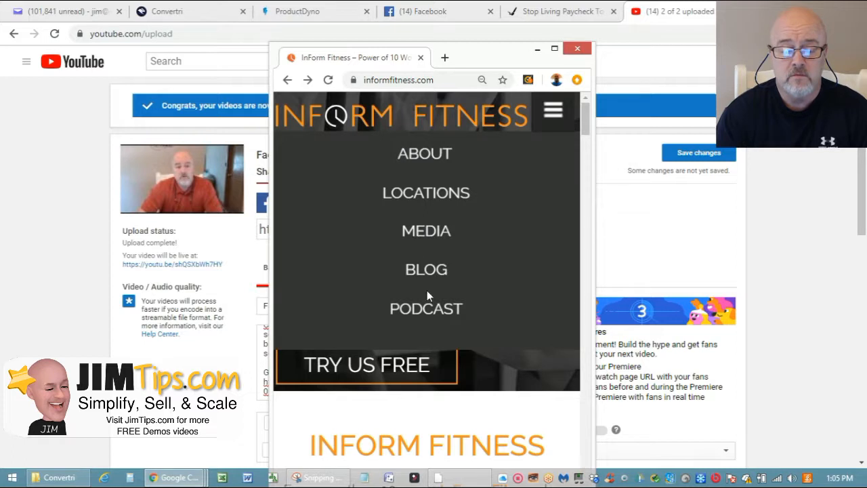
Step: Switch back to the Convertri editor and examine the triggers and behaviors of the main page's hamburger icon
{"action": "left_click", "coordinate": [179, 8]}
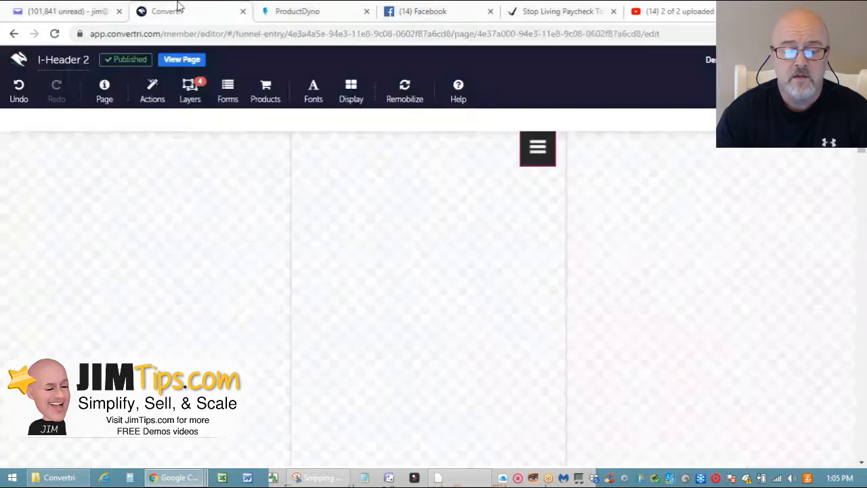
{"action": "left_click", "coordinate": [539, 150]}
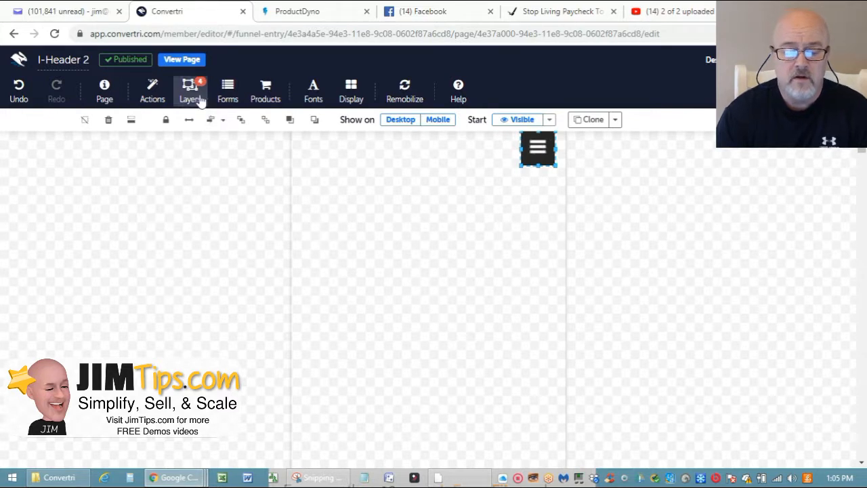
{"action": "left_click", "coordinate": [153, 95]}
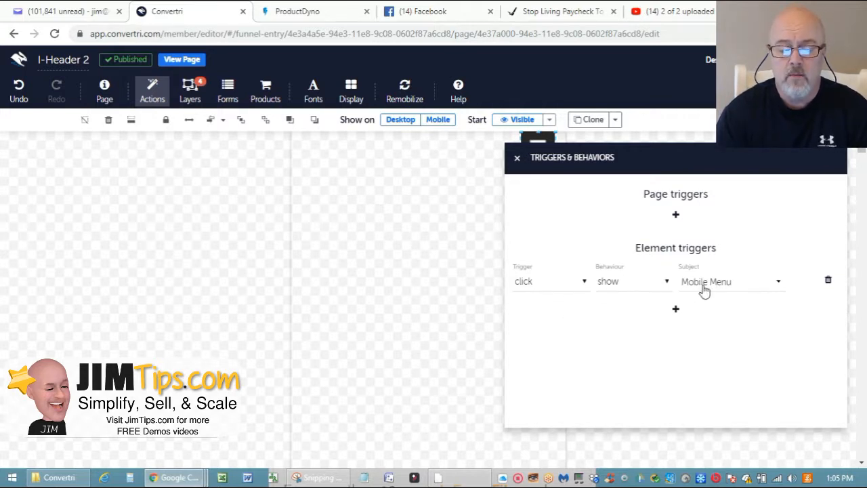
{"action": "left_click", "coordinate": [517, 159]}
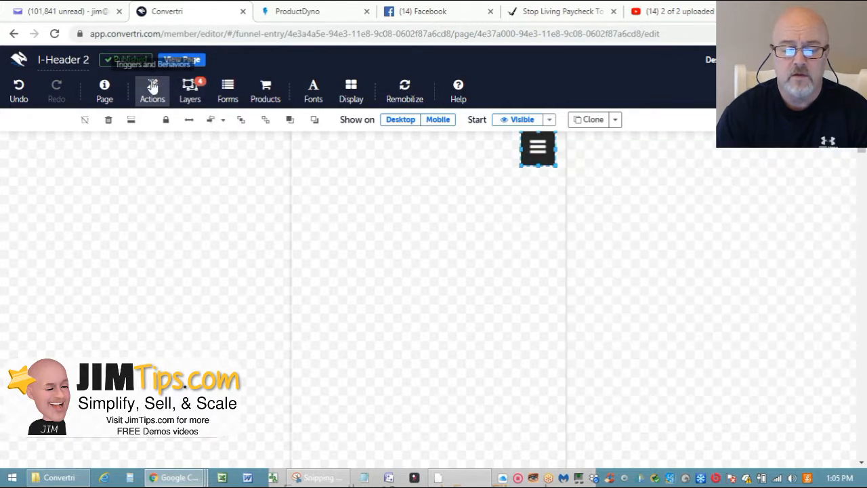
Step: Show the mobile menu layer and examine the element trigger and trigger options of the layer's own hamburger icon
{"action": "left_click", "coordinate": [190, 90]}
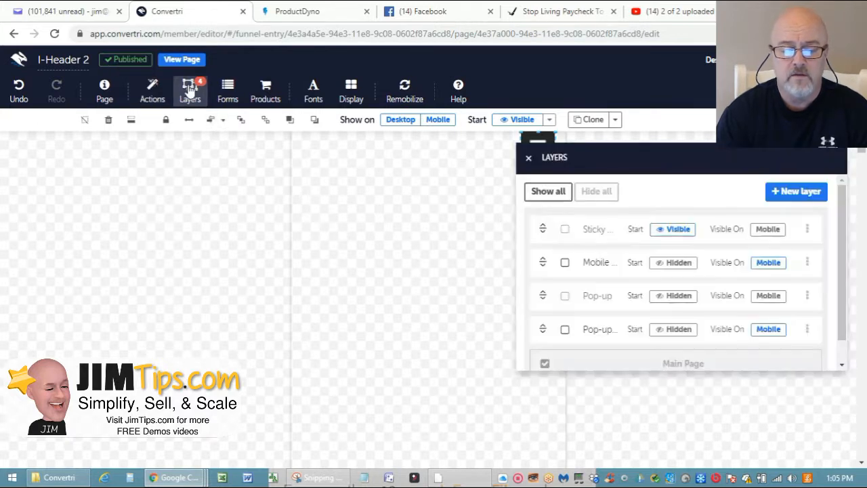
{"action": "left_click", "coordinate": [565, 263]}
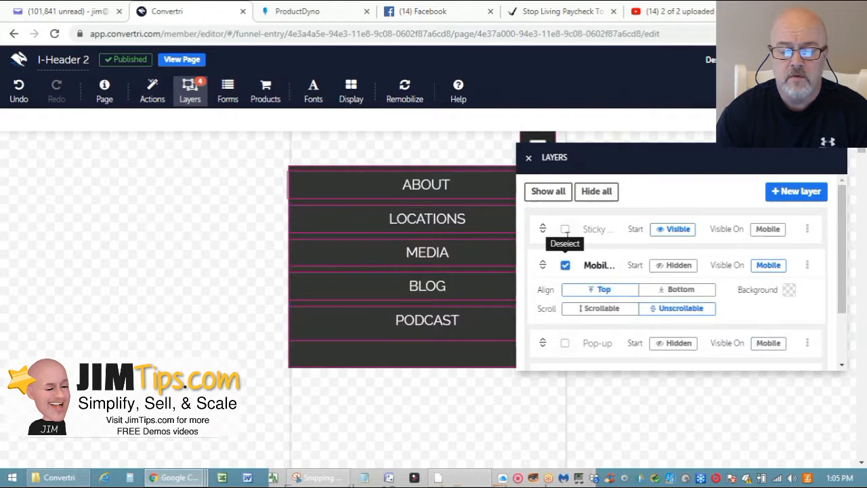
{"action": "left_click", "coordinate": [529, 159]}
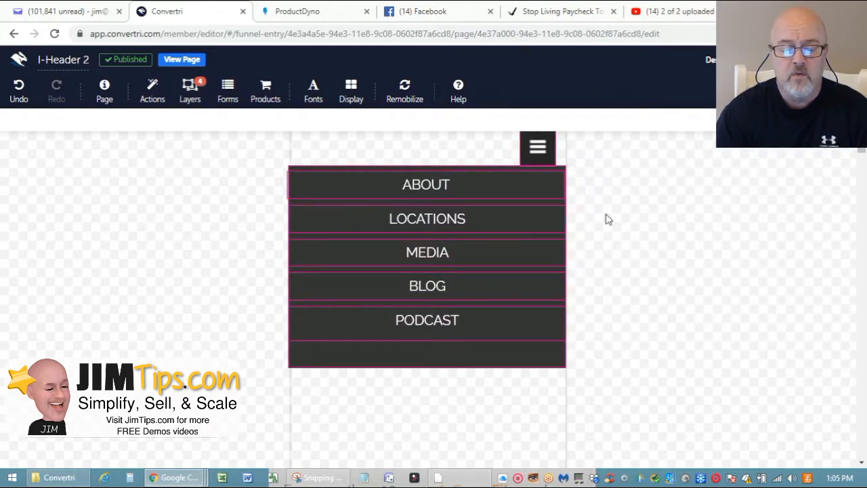
{"action": "left_click", "coordinate": [552, 155]}
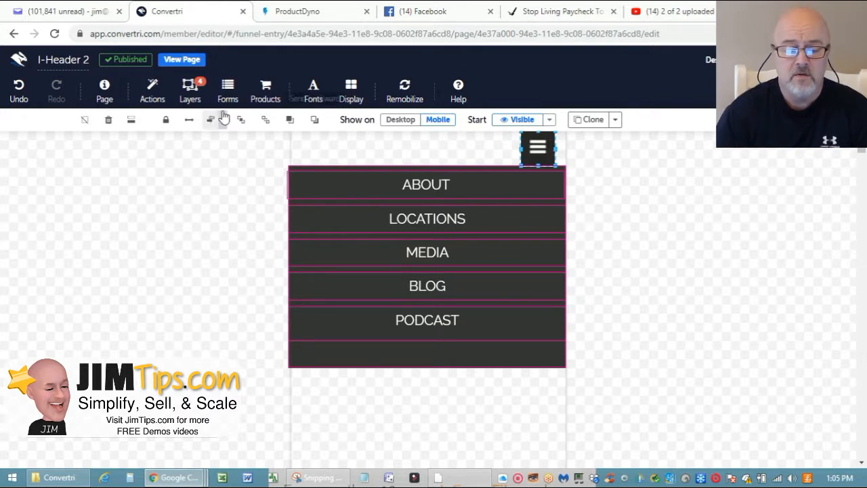
{"action": "left_click", "coordinate": [151, 91]}
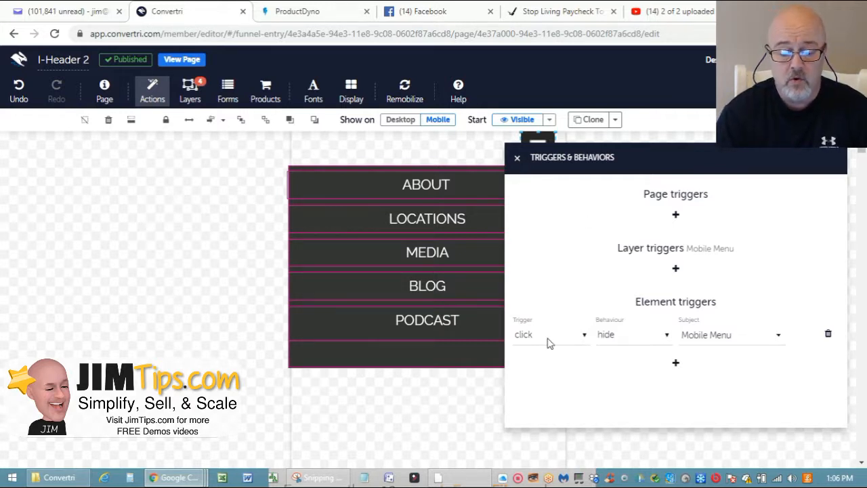
{"action": "left_click", "coordinate": [585, 337]}
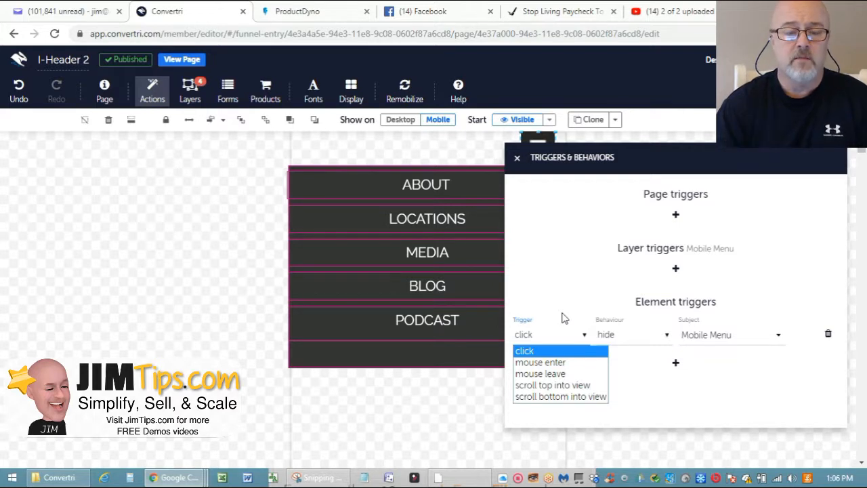
{"action": "left_click", "coordinate": [519, 162]}
{"action": "left_click", "coordinate": [519, 162]}
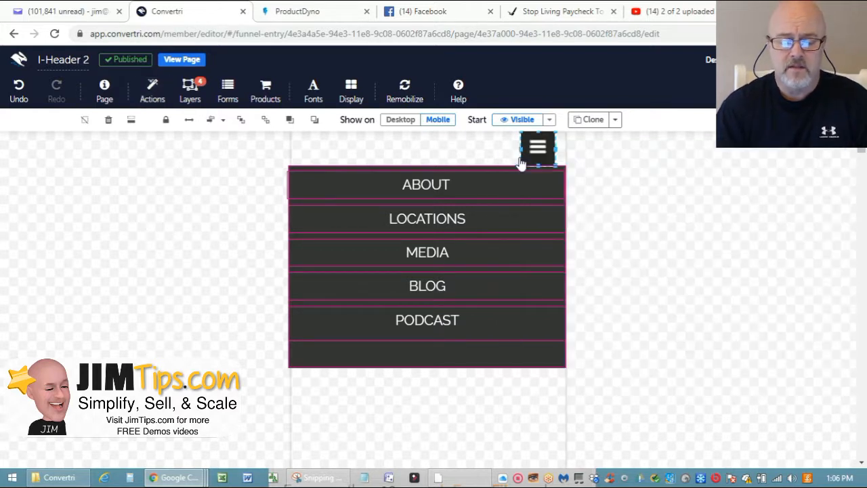
{"action": "left_click", "coordinate": [618, 195]}
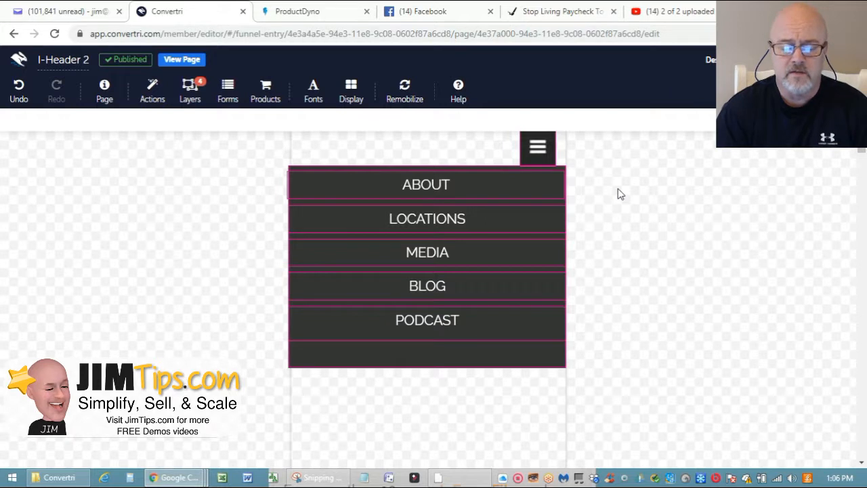
Step: Switch to the live InForm Fitness window and repeatedly toggle the mobile menu with the hamburger icon
{"action": "mouse_move", "coordinate": [197, 477]}
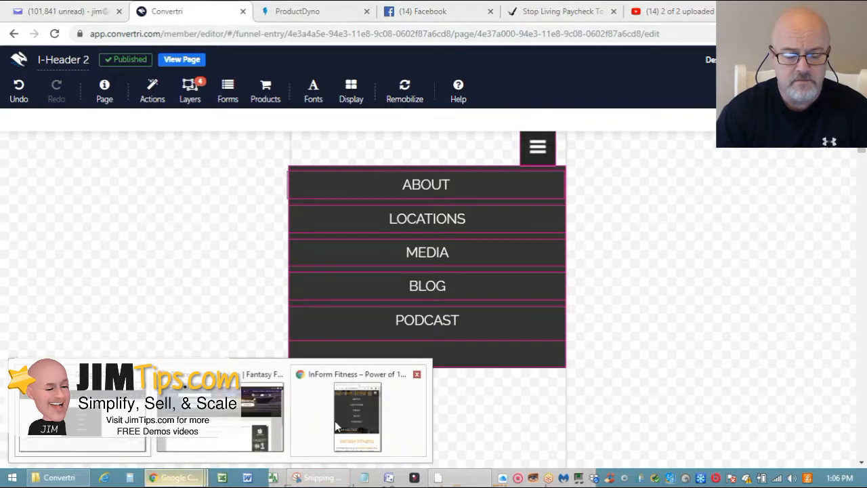
{"action": "left_click", "coordinate": [357, 416]}
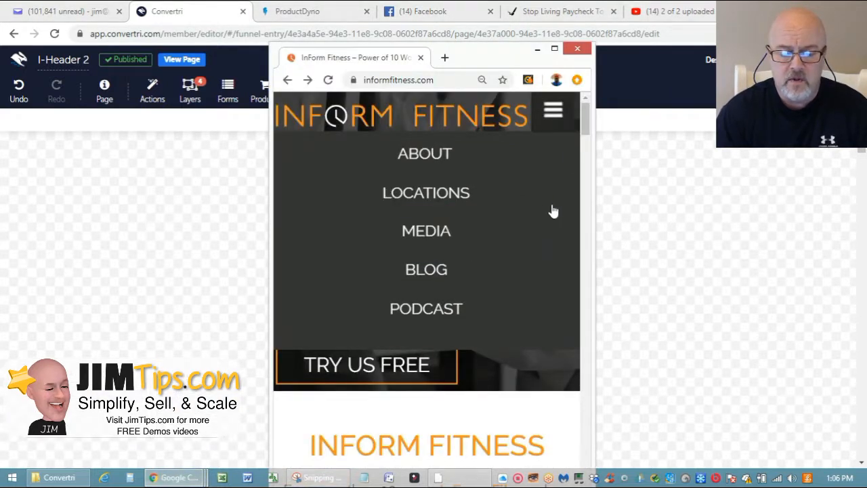
{"action": "mouse_move", "coordinate": [584, 115]}
{"action": "left_mouse_down"}
{"action": "mouse_move", "coordinate": [596, 301]}
{"action": "mouse_move", "coordinate": [590, 445]}
{"action": "mouse_move", "coordinate": [592, 174]}
{"action": "mouse_move", "coordinate": [584, 117]}
{"action": "left_mouse_up"}
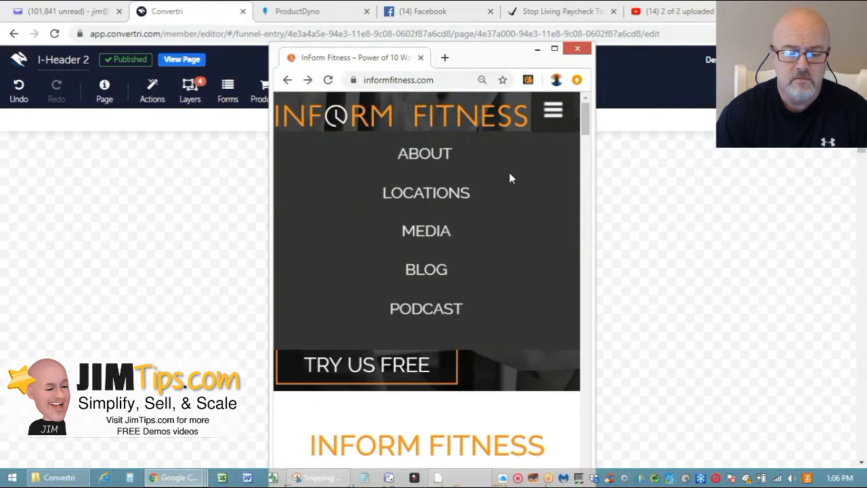
{"action": "left_click", "coordinate": [554, 112]}
{"action": "left_click", "coordinate": [554, 113]}
{"action": "left_click", "coordinate": [554, 114]}
{"action": "left_click", "coordinate": [553, 116]}
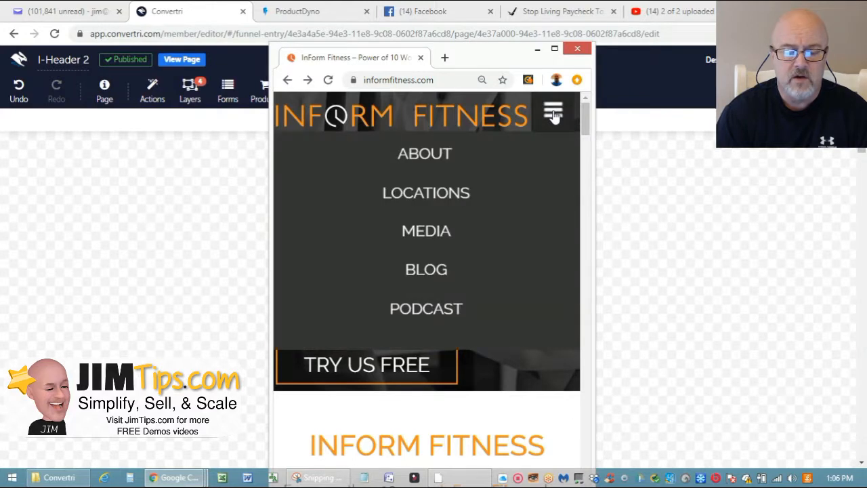
{"action": "left_click", "coordinate": [555, 115]}
{"action": "left_click", "coordinate": [554, 114]}
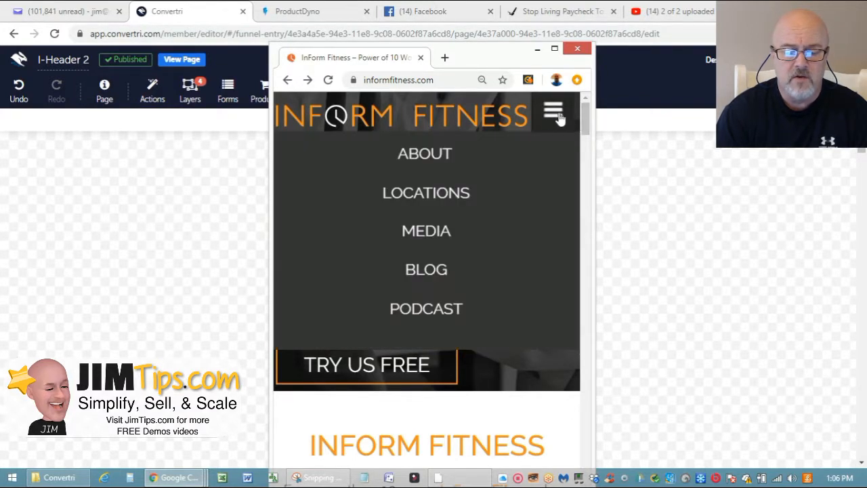
Step: Check how the live site's menu behaves when the page is scrolled down and back up, and toggle the menu again
{"action": "scroll", "coordinate": [587, 120], "scroll_direction": "down", "scroll_amount": 1}
{"action": "left_click_drag", "start_coordinate": [587, 120], "coordinate": [586, 141]}
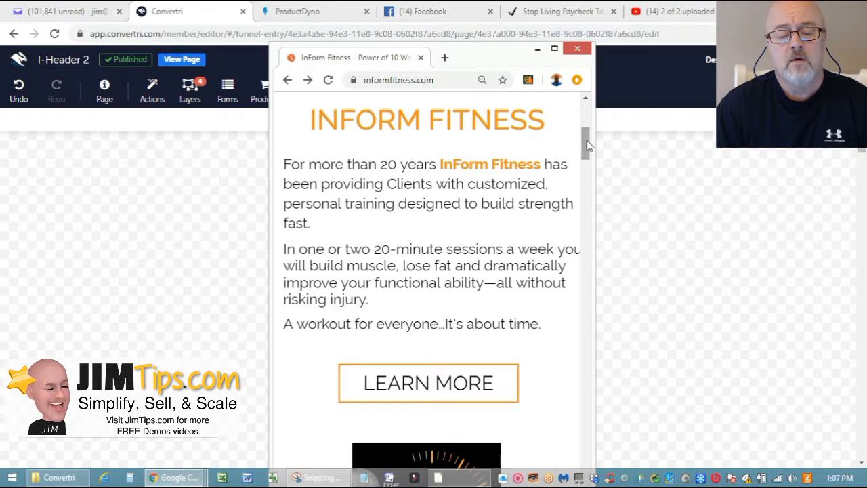
{"action": "left_click_drag", "start_coordinate": [588, 145], "coordinate": [590, 112]}
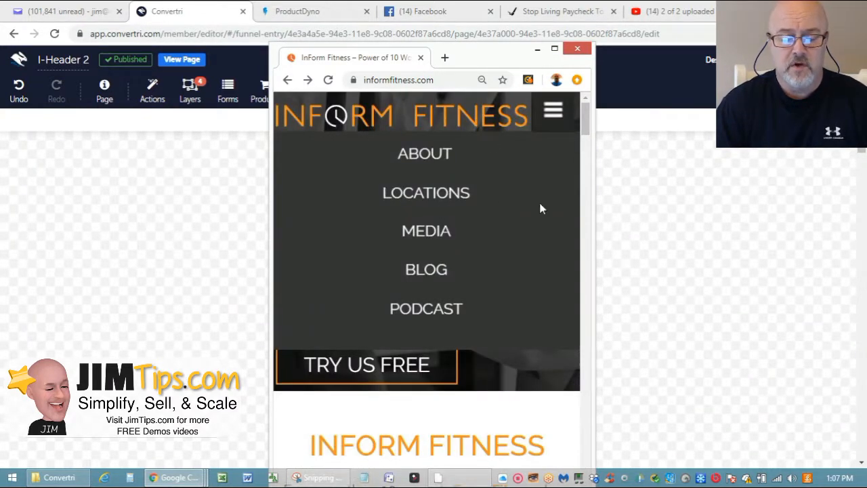
{"action": "left_click", "coordinate": [544, 117]}
{"action": "left_click", "coordinate": [544, 117]}
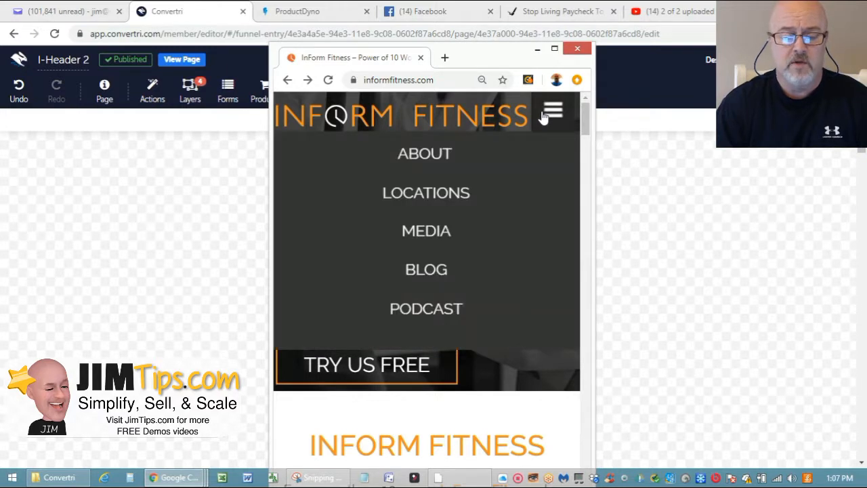
Step: Close the live site's mobile menu, return to the Convertri editor, and leave the I-Header 2 page without saving
{"action": "left_click", "coordinate": [544, 116]}
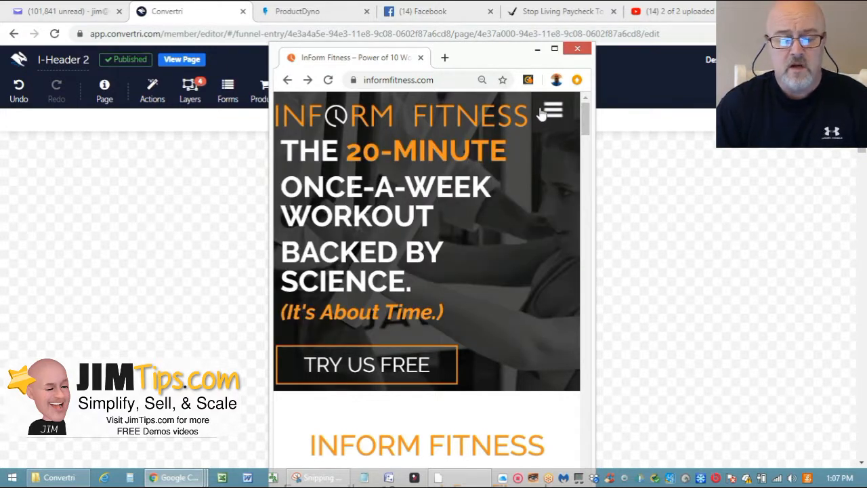
{"action": "left_click", "coordinate": [160, 170]}
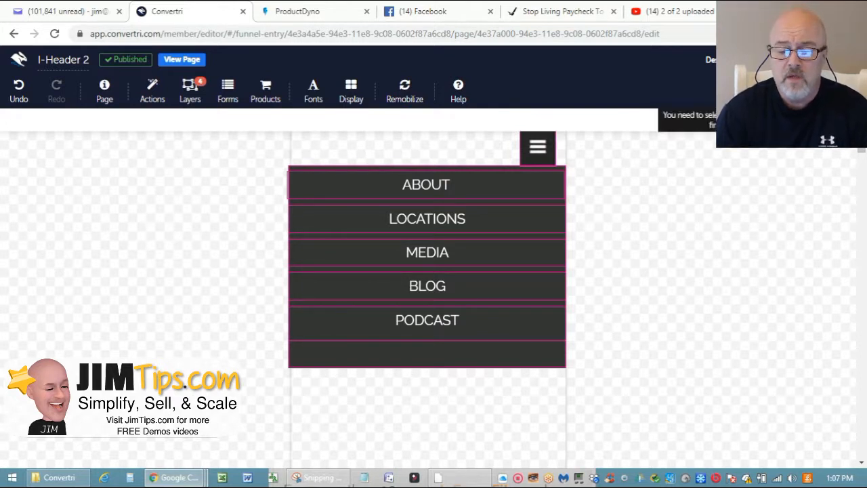
{"action": "left_click", "coordinate": [841, 60]}
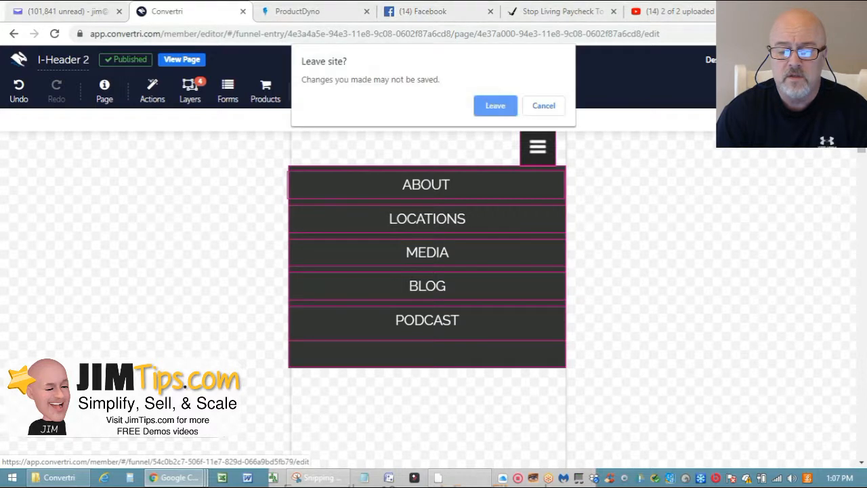
{"action": "left_click", "coordinate": [495, 106]}
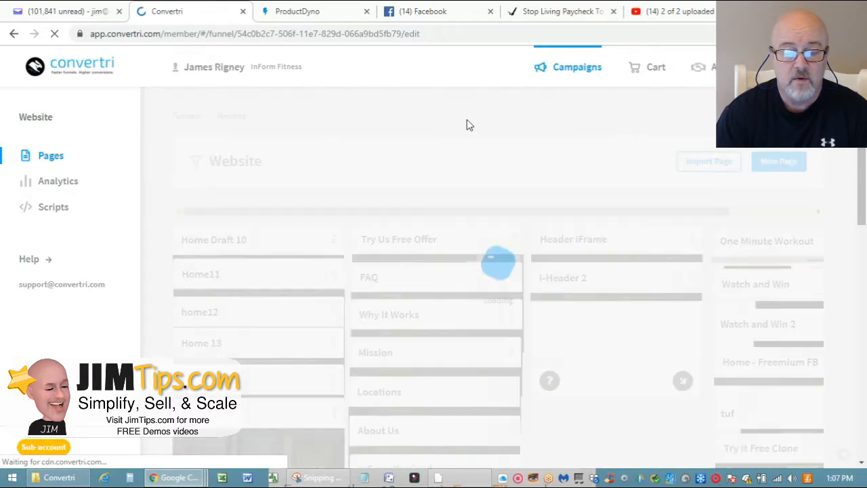
Step: Open the Home 15 page of the Website funnel for editing
{"action": "scroll", "coordinate": [234, 290], "scroll_direction": "down", "scroll_amount": 2}
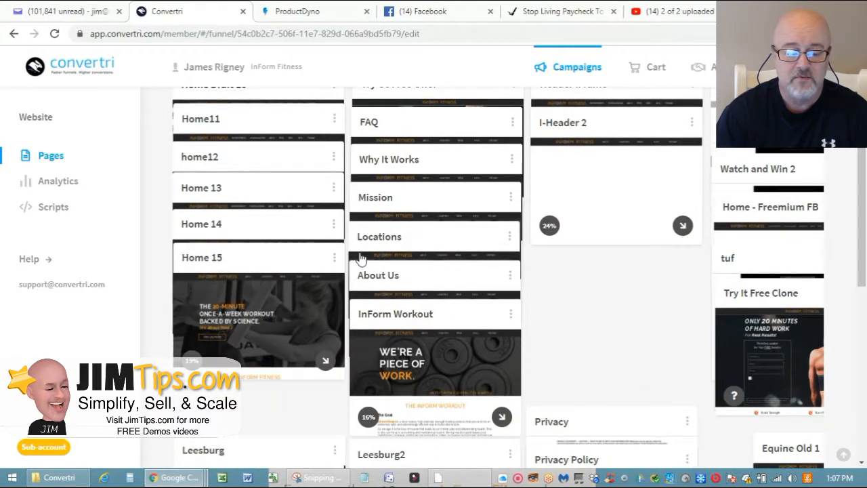
{"action": "mouse_move", "coordinate": [234, 290]}
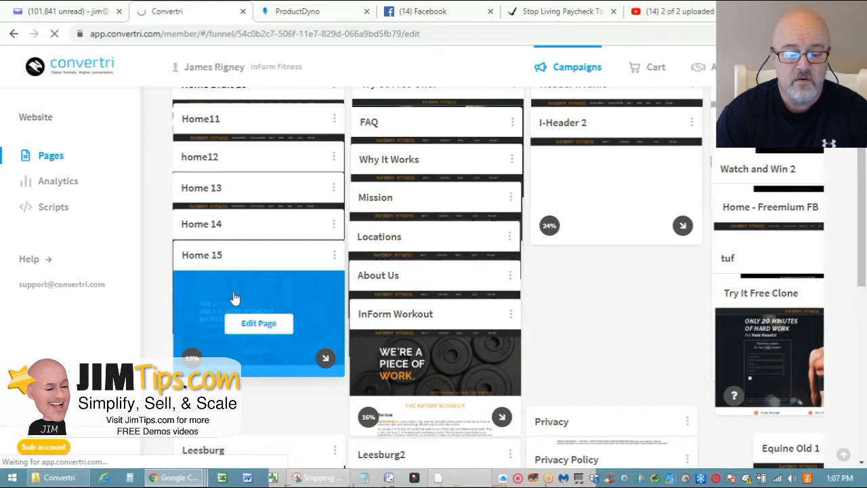
{"action": "left_click", "coordinate": [255, 324]}
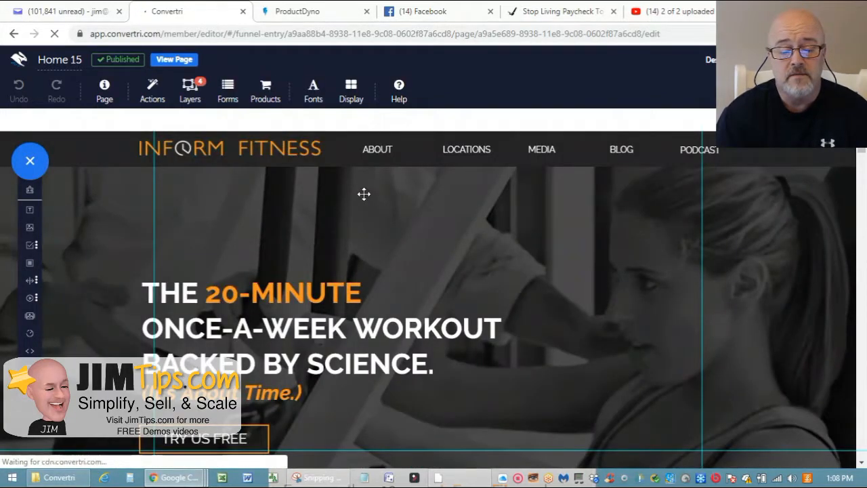
Step: Examine the iframe HTML code of the header element on the Home 15 page and close it without changes
{"action": "left_click", "coordinate": [397, 233]}
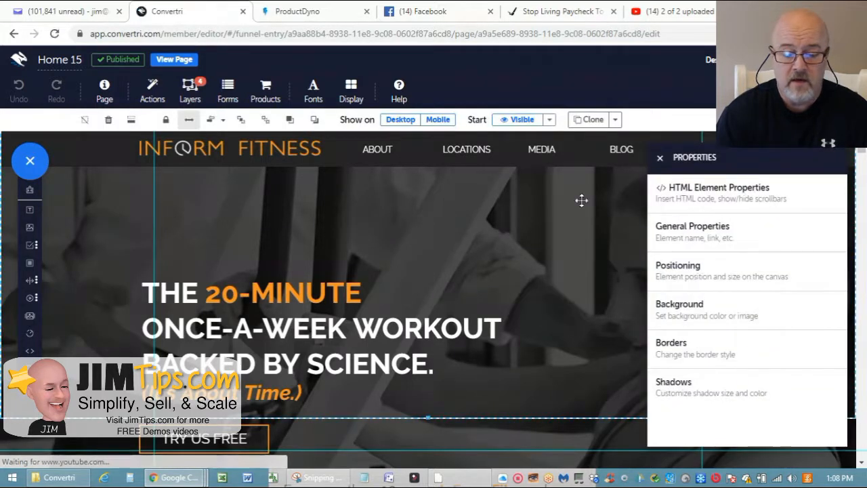
{"action": "left_click", "coordinate": [690, 195]}
{"action": "left_click", "coordinate": [711, 197]}
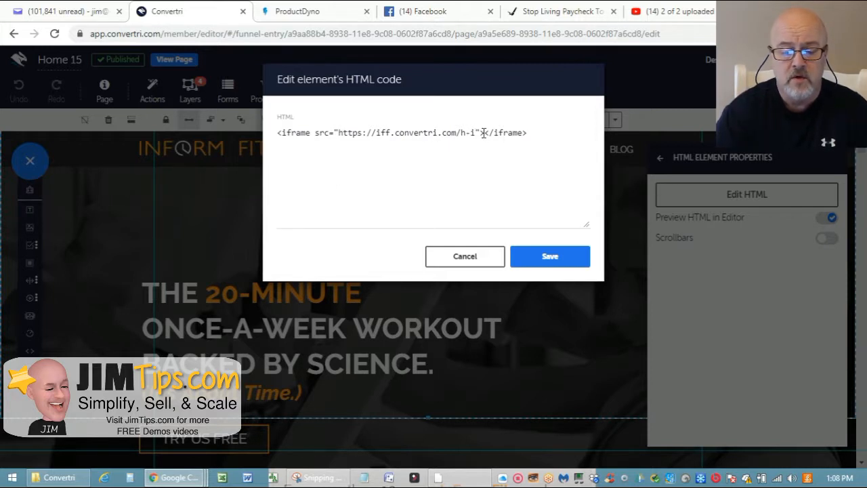
{"action": "left_click", "coordinate": [466, 257]}
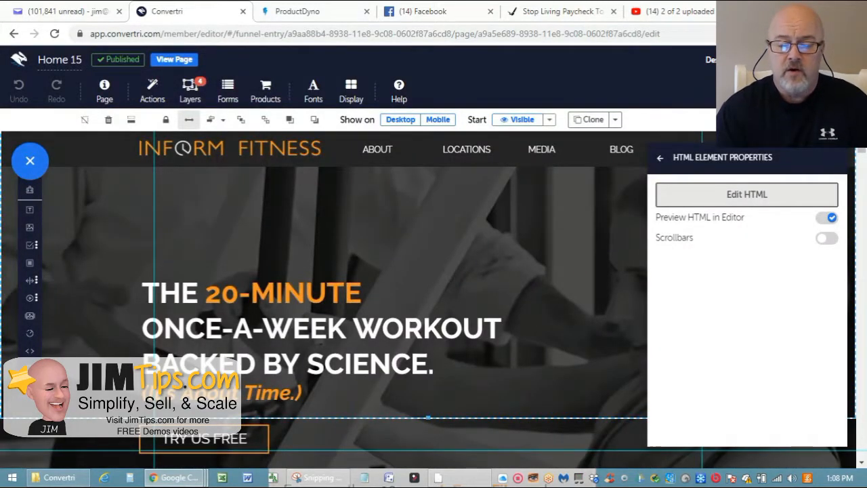
{"action": "left_click", "coordinate": [661, 157]}
{"action": "left_click", "coordinate": [660, 159]}
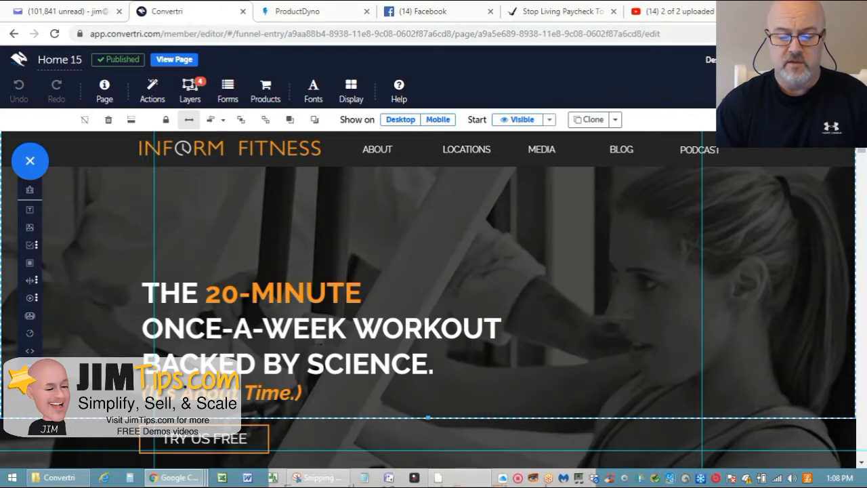
Step: Switch Home 15 to its mobile layout, undo a stray header iframe move, and shrink the iframe to the header bar's height
{"action": "left_click", "coordinate": [754, 60]}
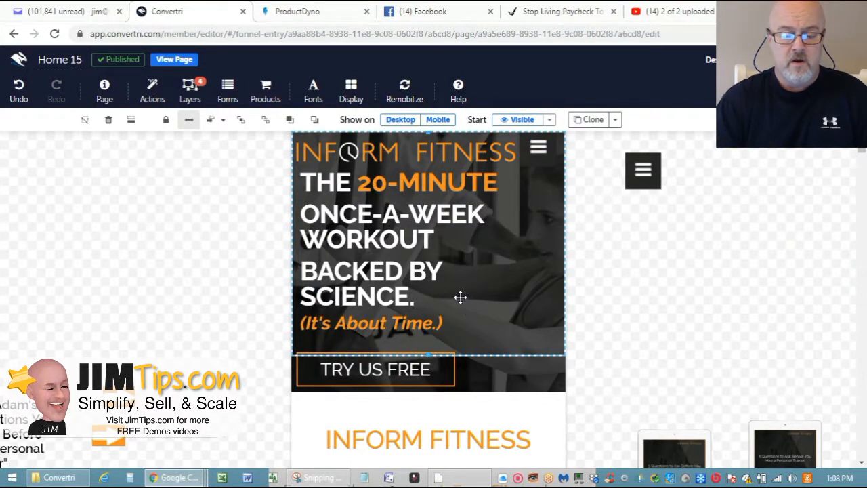
{"action": "left_click_drag", "start_coordinate": [460, 297], "coordinate": [441, 275]}
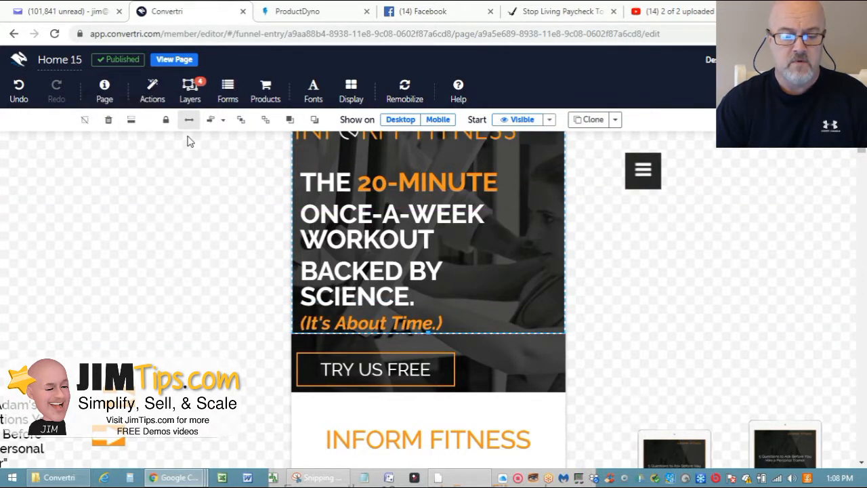
{"action": "left_click", "coordinate": [17, 94]}
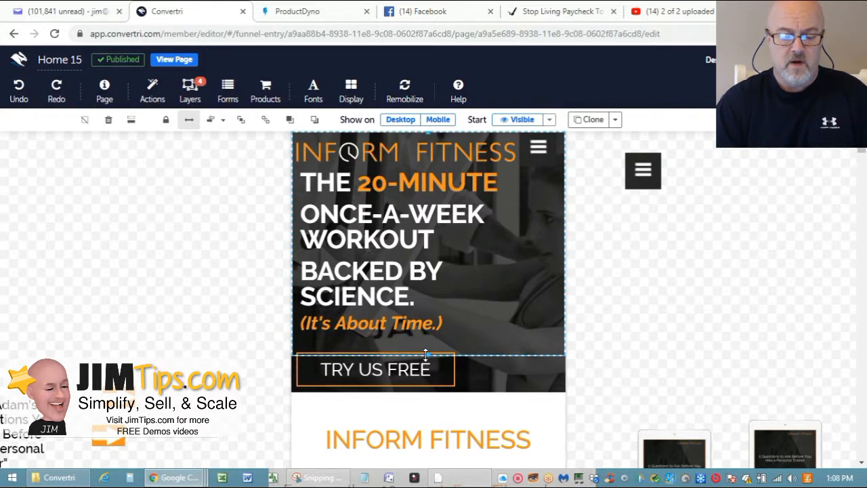
{"action": "left_click_drag", "start_coordinate": [430, 353], "coordinate": [388, 213]}
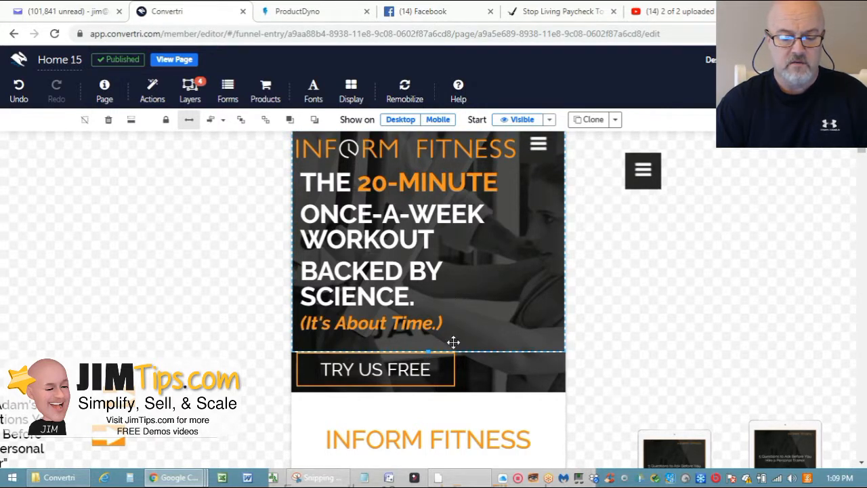
{"action": "left_click_drag", "start_coordinate": [428, 351], "coordinate": [421, 173]}
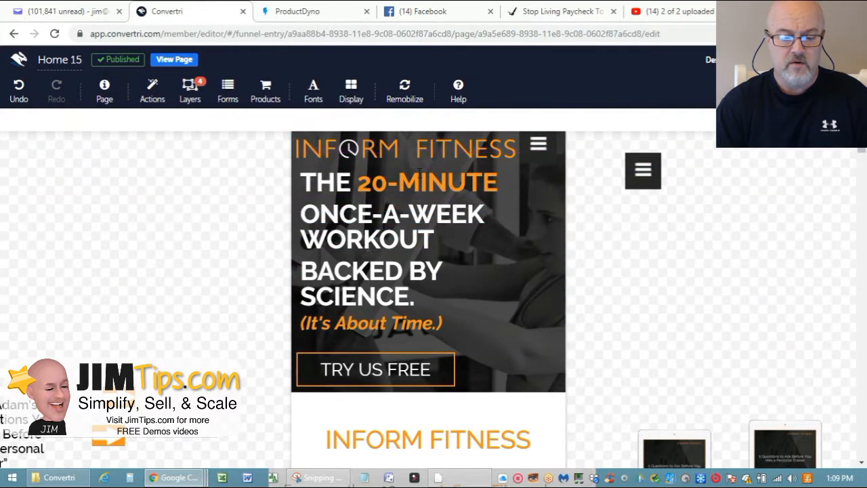
Step: Reselect the header iframe and stretch its height down to just above the TRY US FREE button
{"action": "left_click", "coordinate": [383, 239]}
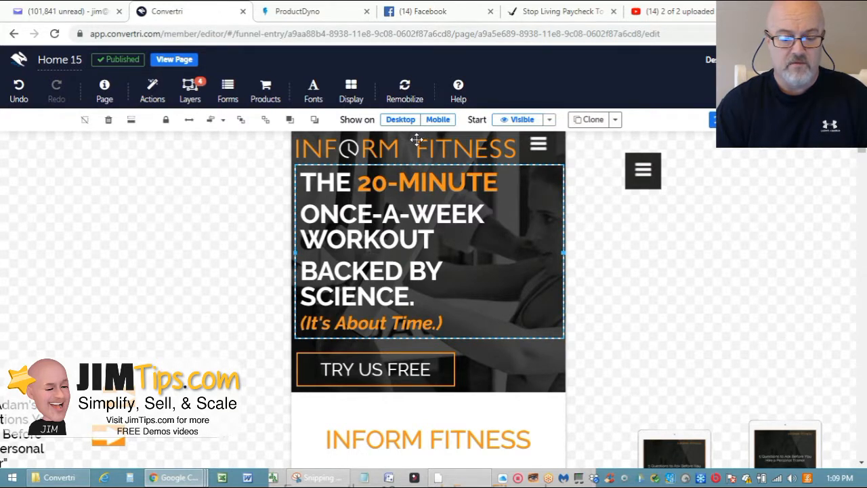
{"action": "left_click", "coordinate": [523, 157]}
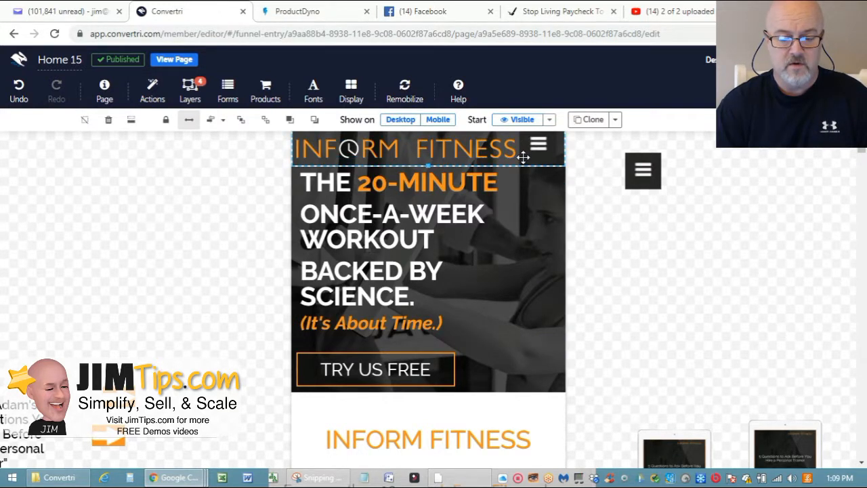
{"action": "left_click_drag", "start_coordinate": [428, 165], "coordinate": [431, 351]}
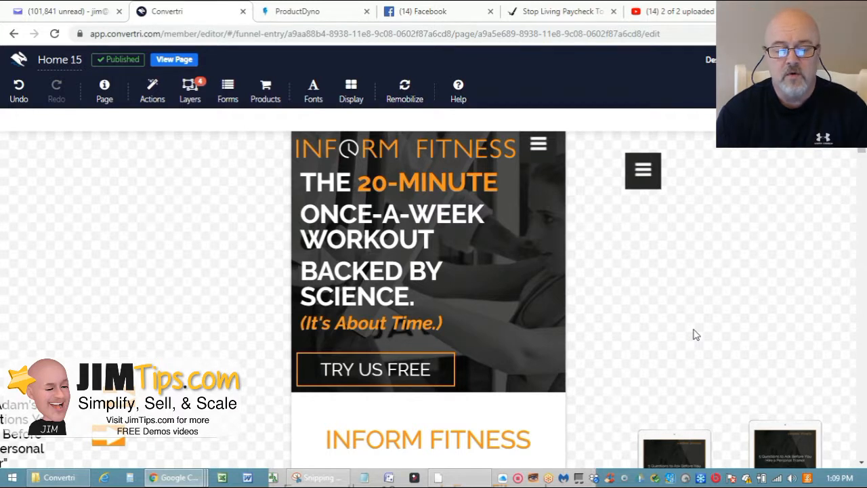
{"action": "left_click", "coordinate": [487, 257]}
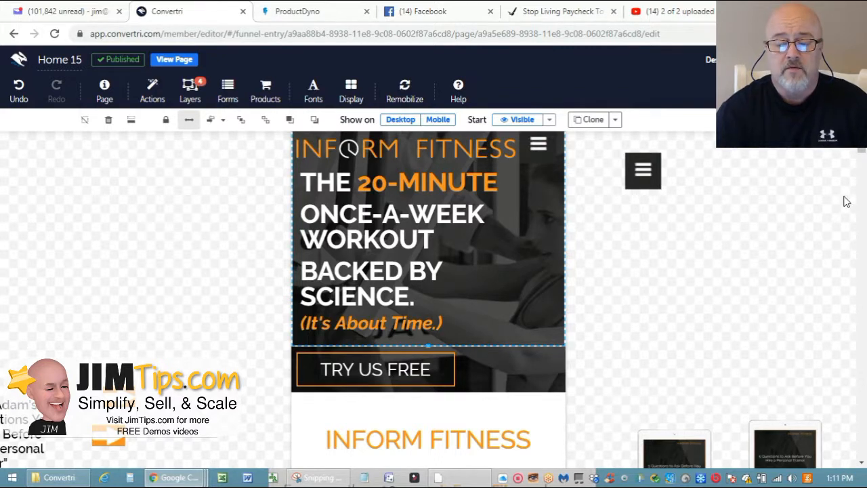
Step: Switch to the live InForm Fitness window, show it at full desktop width, and check the page while scrolling
{"action": "left_click_drag", "start_coordinate": [862, 154], "coordinate": [704, 200]}
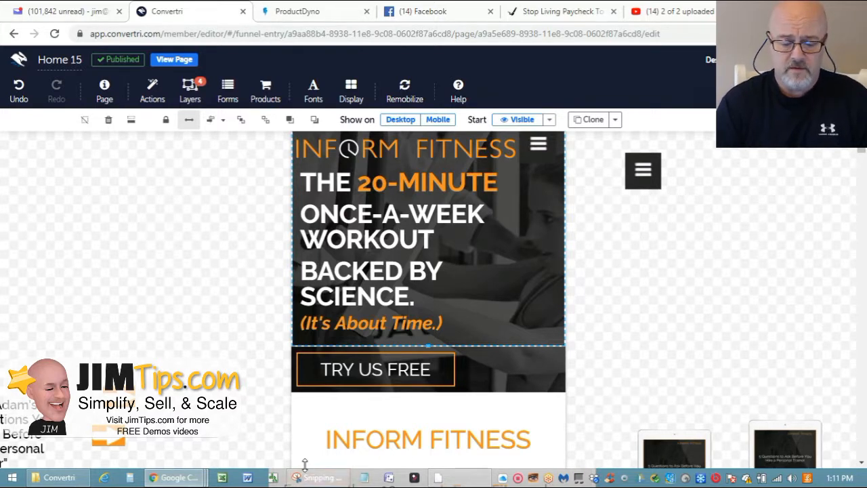
{"action": "mouse_move", "coordinate": [179, 479]}
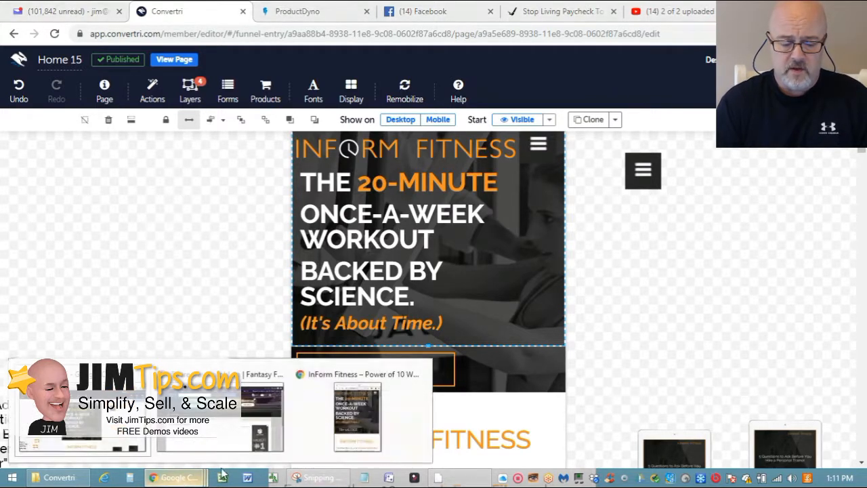
{"action": "left_click", "coordinate": [379, 425]}
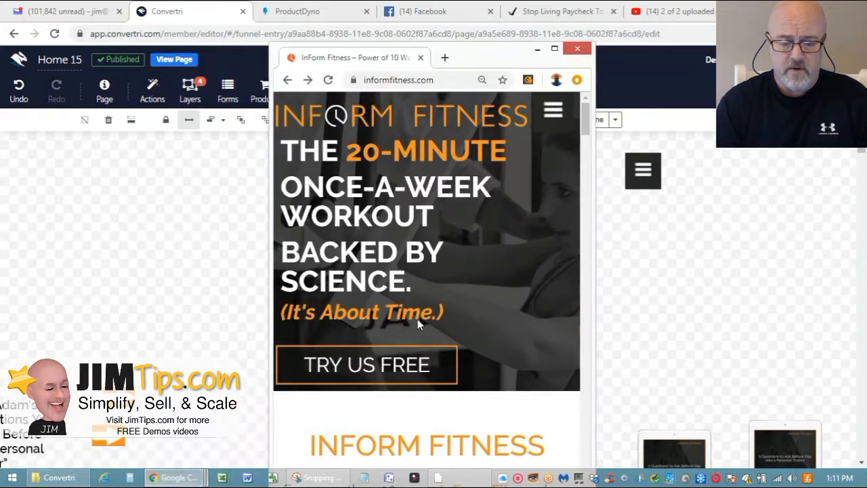
{"action": "double_click", "coordinate": [365, 61]}
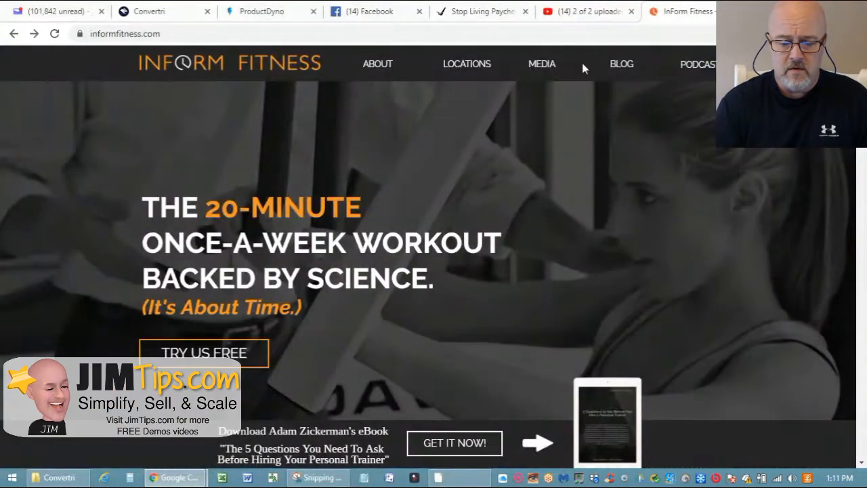
{"action": "scroll", "coordinate": [428, 233], "scroll_direction": "down", "scroll_amount": 3}
{"action": "scroll", "coordinate": [428, 233], "scroll_direction": "up", "scroll_amount": 3}
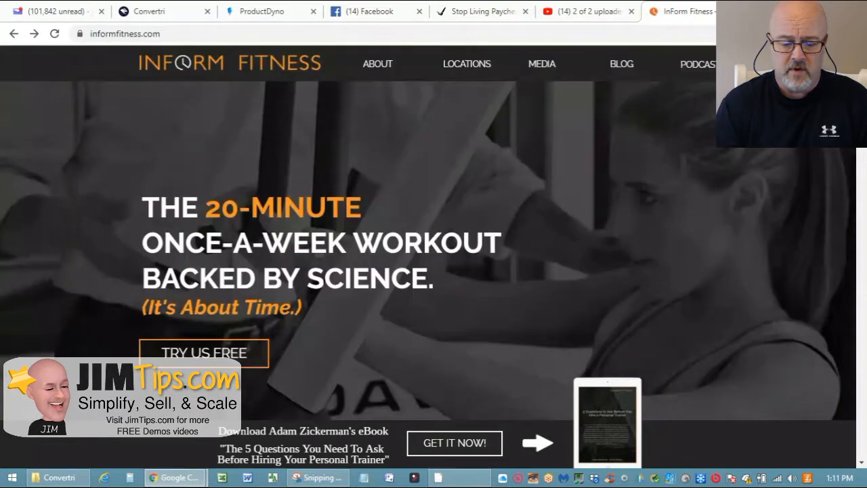
Step: Check the eBook offer bar while scrolling the live page, and open and close its GET IT NOW! sign-up popup
{"action": "scroll", "coordinate": [428, 233], "scroll_direction": "down", "scroll_amount": 2}
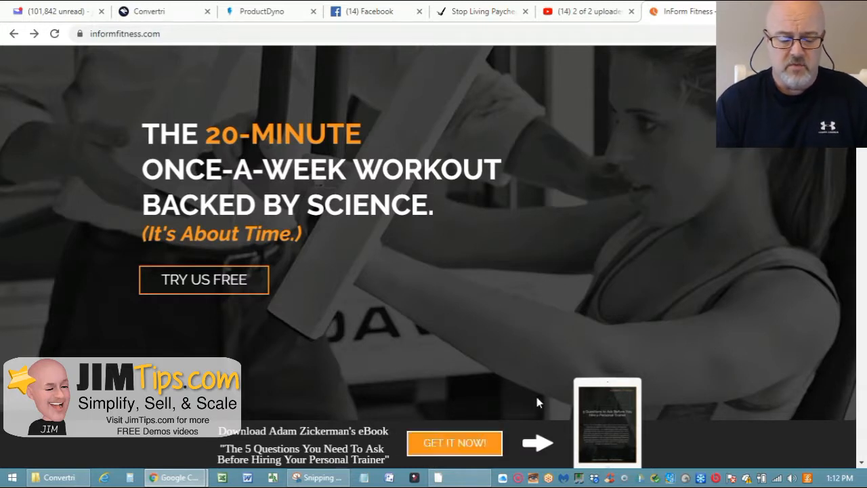
{"action": "mouse_move", "coordinate": [862, 117]}
{"action": "left_mouse_down"}
{"action": "mouse_move", "coordinate": [863, 345]}
{"action": "mouse_move", "coordinate": [863, 118]}
{"action": "left_mouse_up"}
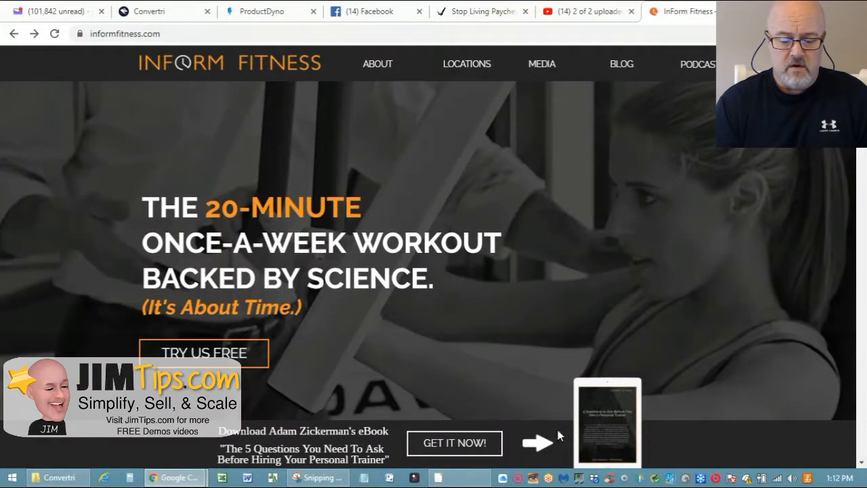
{"action": "left_click", "coordinate": [473, 445]}
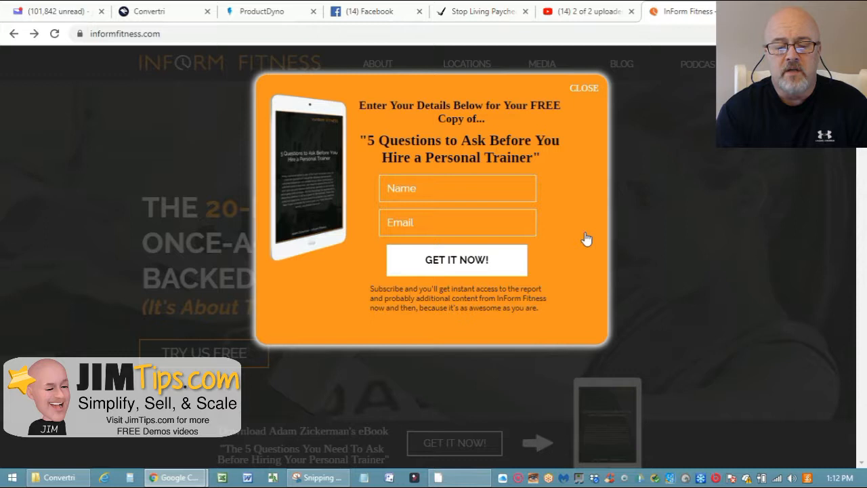
{"action": "left_click", "coordinate": [584, 88]}
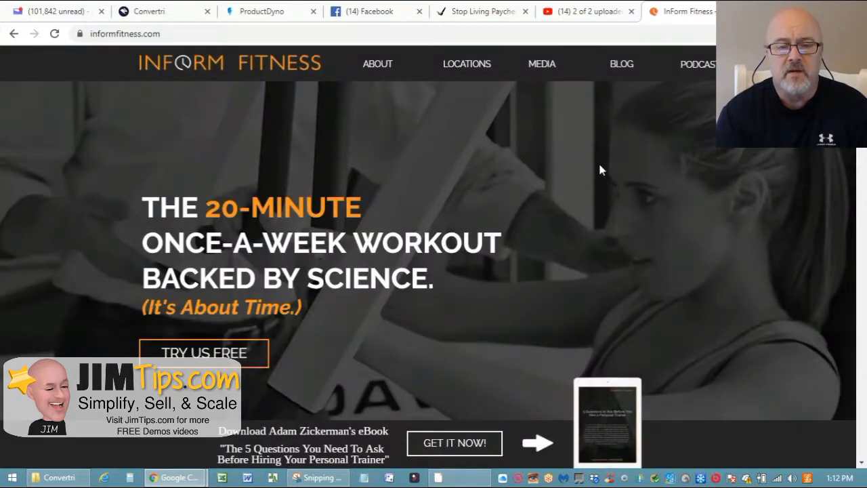